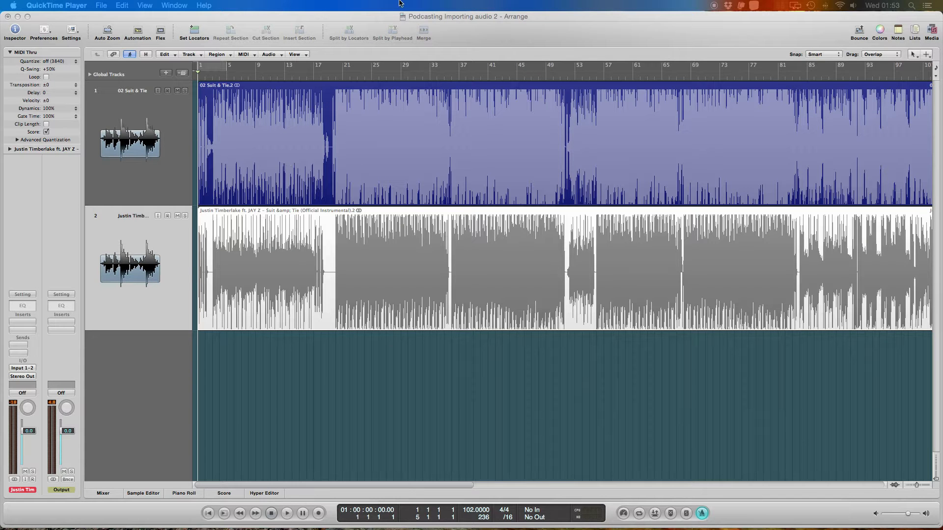
- In Logic Pro, lower the faders of both audio tracks to -20.0 dB and mute both tracks
{"action": "left_click", "coordinate": [393, 22]}
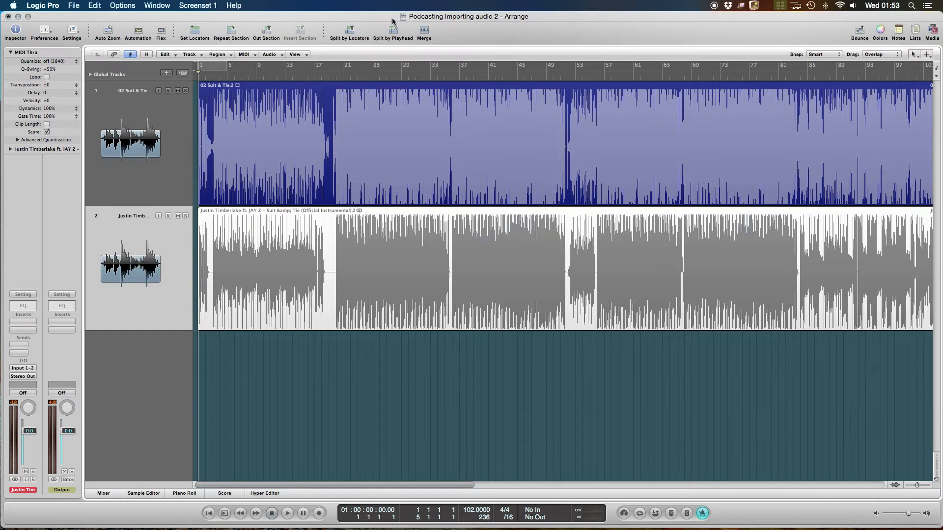
{"action": "left_click_drag", "start_coordinate": [395, 21], "coordinate": [392, 21]}
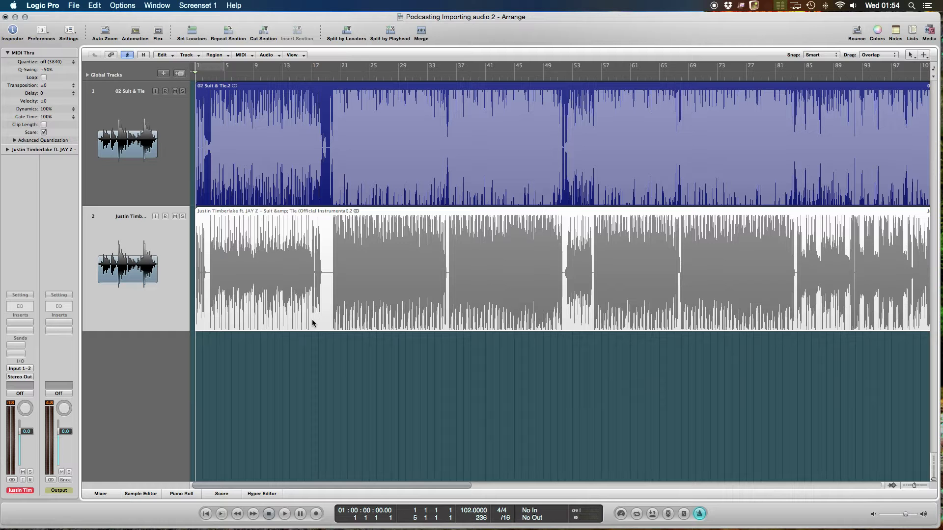
{"action": "left_click_drag", "start_coordinate": [355, 389], "coordinate": [232, 162]}
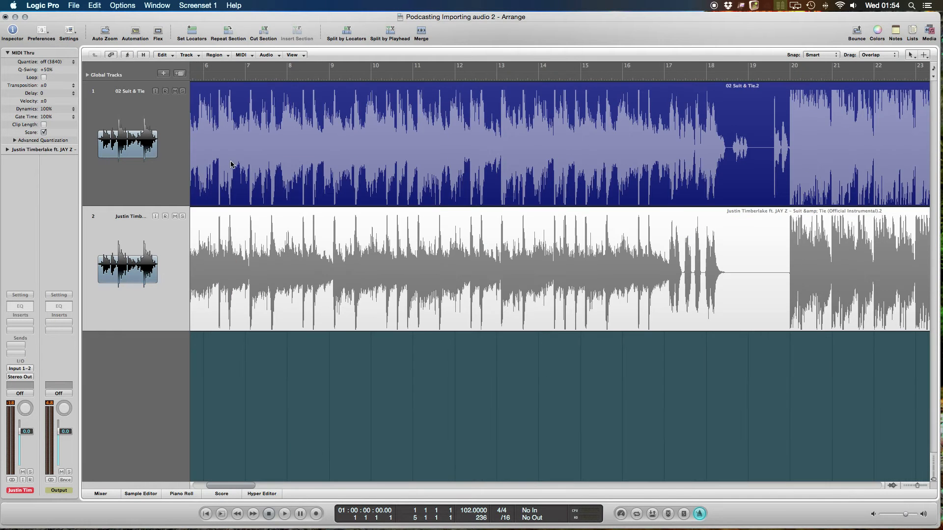
{"action": "scroll", "coordinate": [548, 380], "scroll_direction": "left", "scroll_amount": 5}
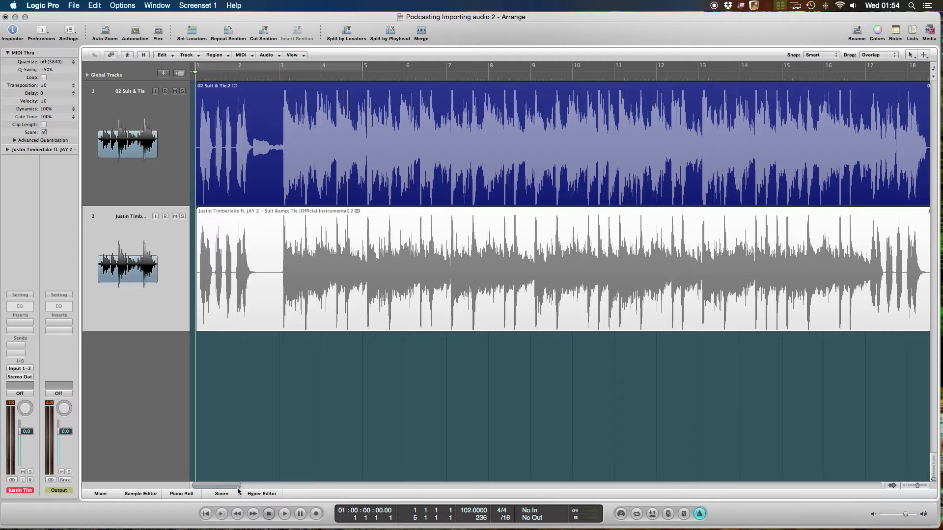
{"action": "left_click", "coordinate": [101, 494]}
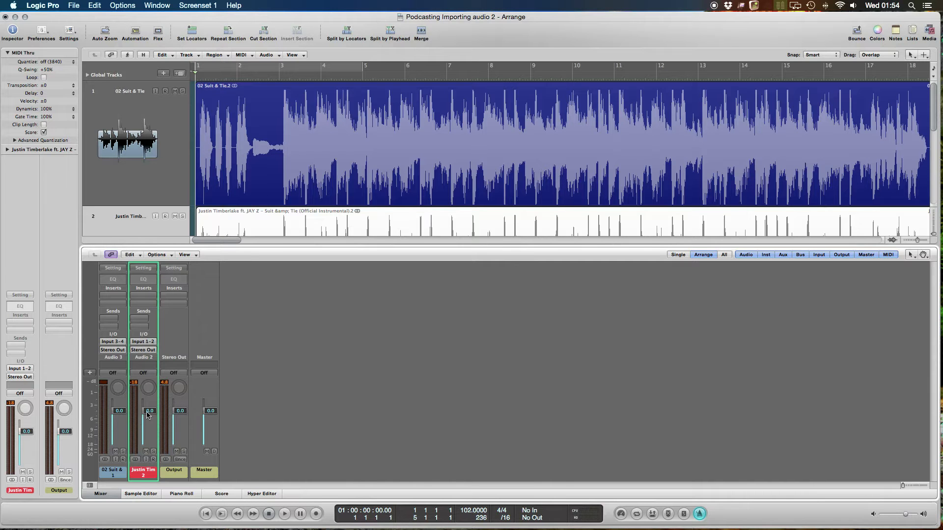
{"action": "left_click_drag", "start_coordinate": [149, 411], "coordinate": [119, 432]}
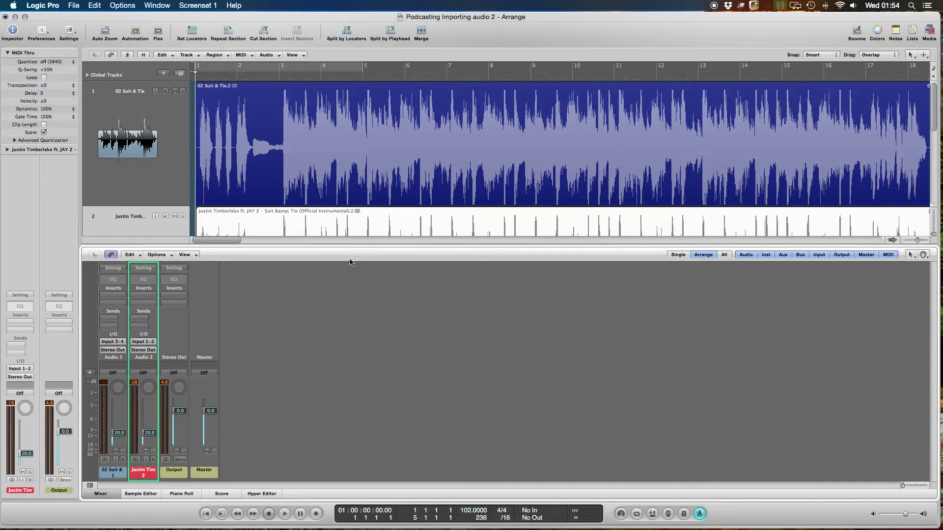
{"action": "key", "text": "x"}
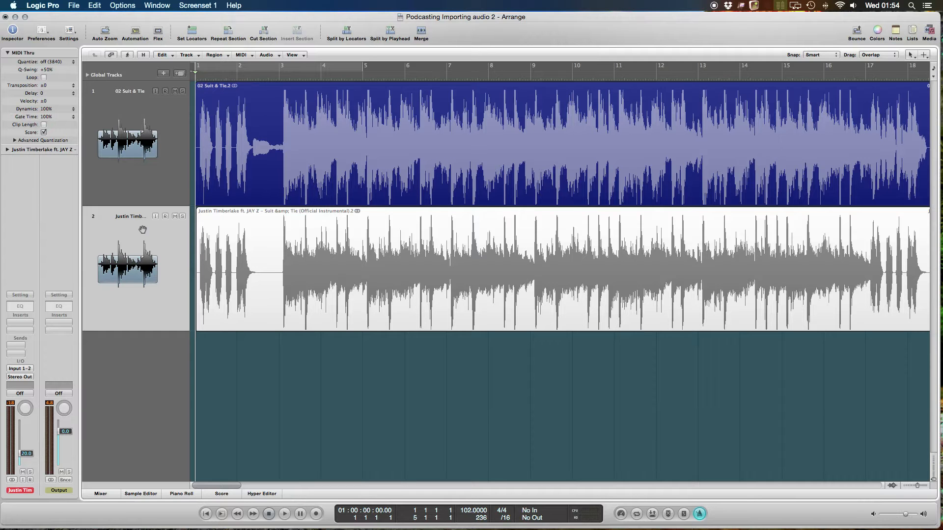
{"action": "left_click", "coordinate": [174, 91]}
{"action": "left_click", "coordinate": [175, 216]}
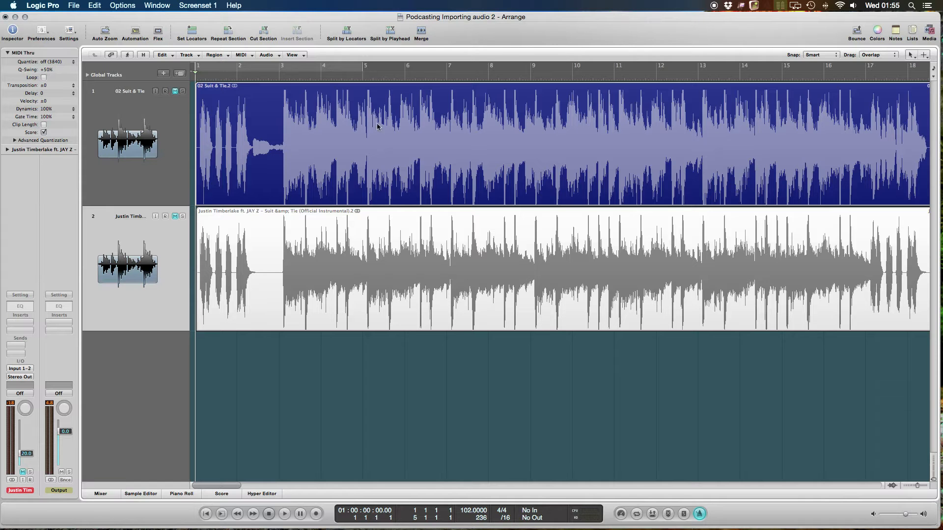
- Split the audio regions on both tracks at bar 20 with the Scissors Tool
{"action": "scroll", "coordinate": [260, 139], "scroll_direction": "right", "scroll_amount": 10}
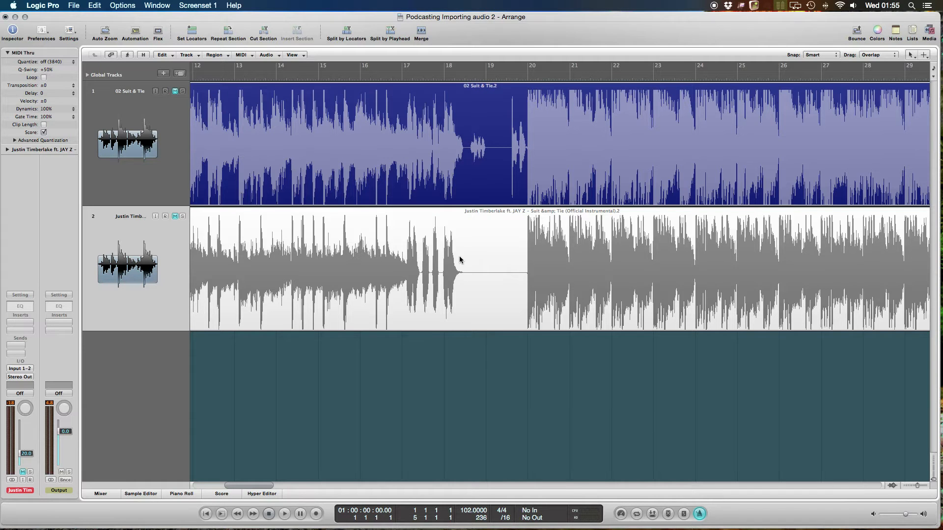
{"action": "key", "text": "Escape"}
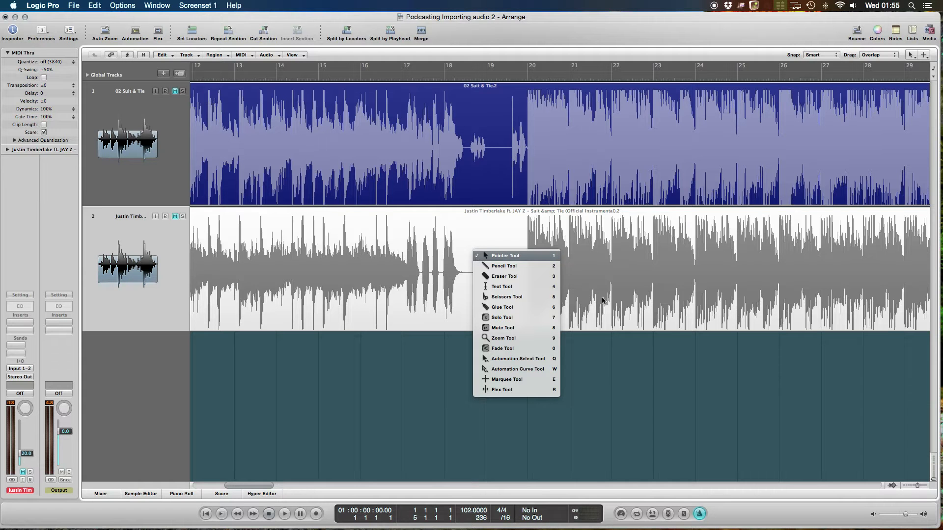
{"action": "left_click", "coordinate": [502, 297]}
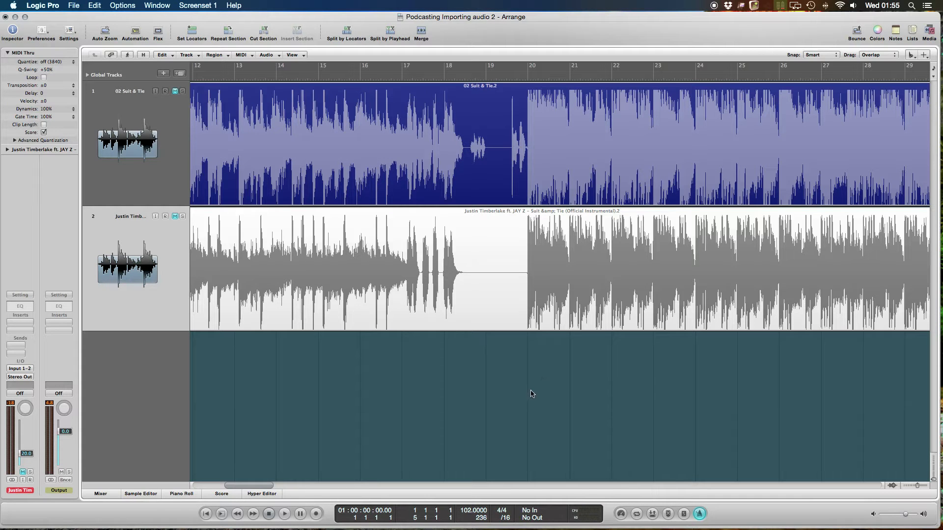
{"action": "left_click_drag", "start_coordinate": [528, 391], "coordinate": [529, 134]}
{"action": "left_click", "coordinate": [532, 133]}
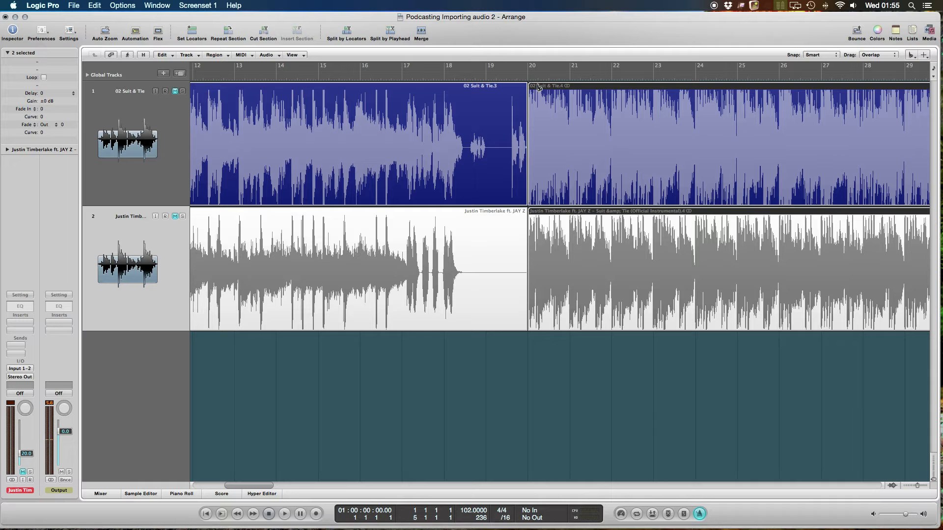
- Return to the Pointer Tool and delete the regions before bar 20 on both tracks
{"action": "key", "text": "Escape"}
{"action": "key", "text": "Escape"}
{"action": "key", "text": "Escape"}
{"action": "key", "text": "Escape"}
{"action": "left_click_drag", "start_coordinate": [467, 379], "coordinate": [453, 163]}
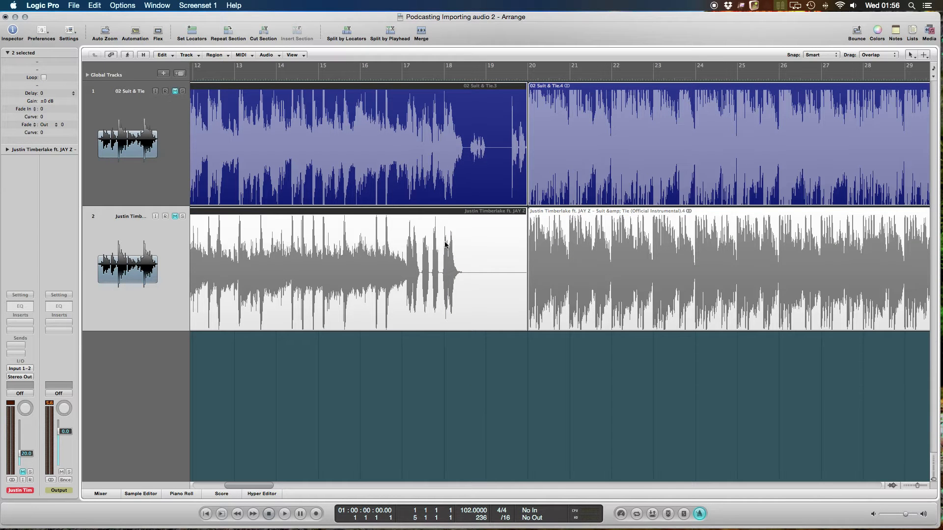
{"action": "key", "text": "Delete"}
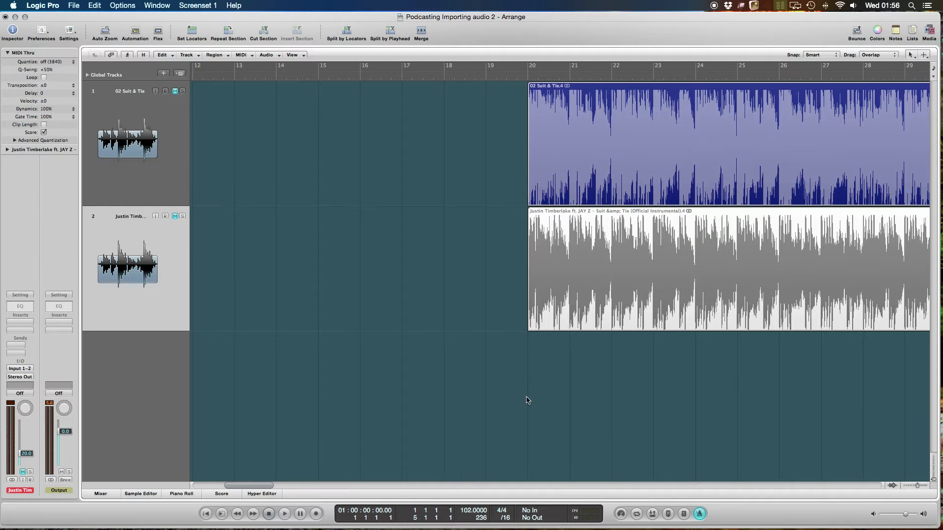
{"action": "left_click", "coordinate": [527, 401], "text": "ctrl+alt"}
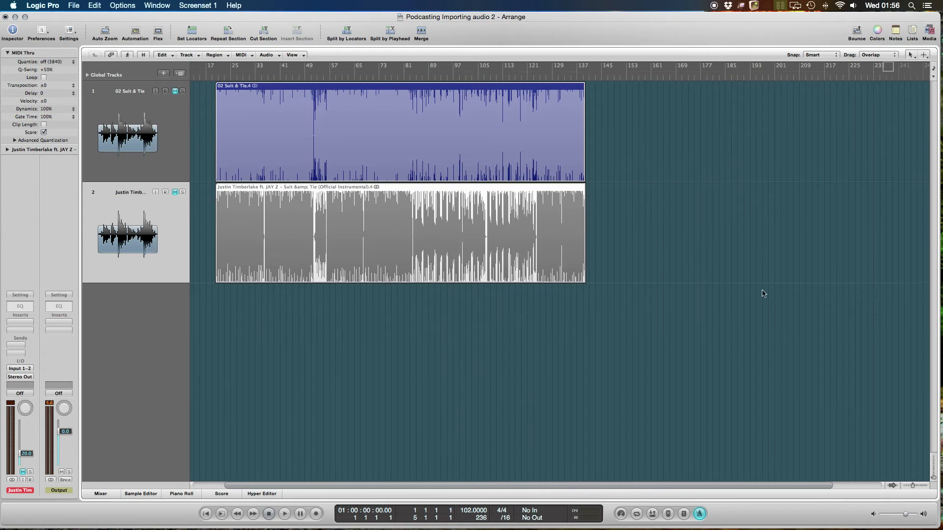
- Move the remaining regions on both tracks together so they start at bar 1
{"action": "scroll", "coordinate": [753, 248], "scroll_direction": "left", "scroll_amount": 3}
{"action": "left_click_drag", "start_coordinate": [322, 338], "coordinate": [252, 157]}
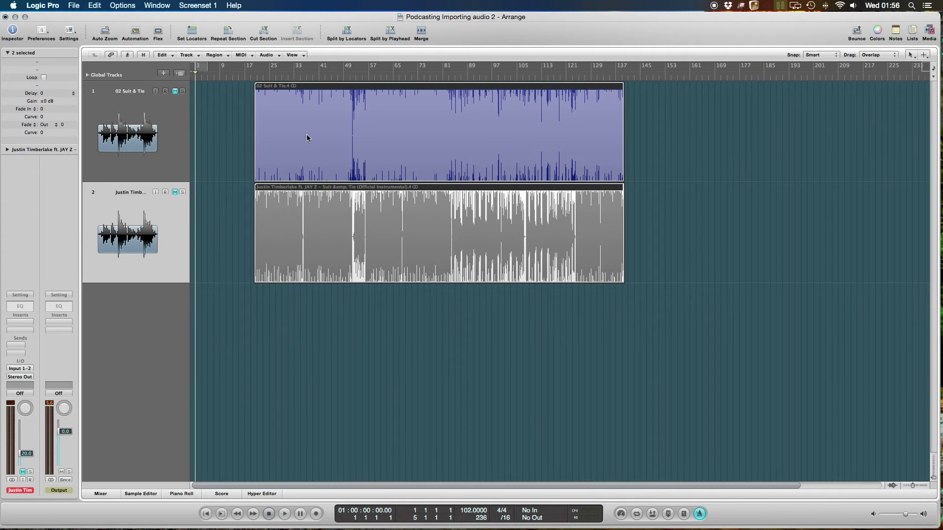
{"action": "left_click_drag", "start_coordinate": [307, 137], "coordinate": [248, 139]}
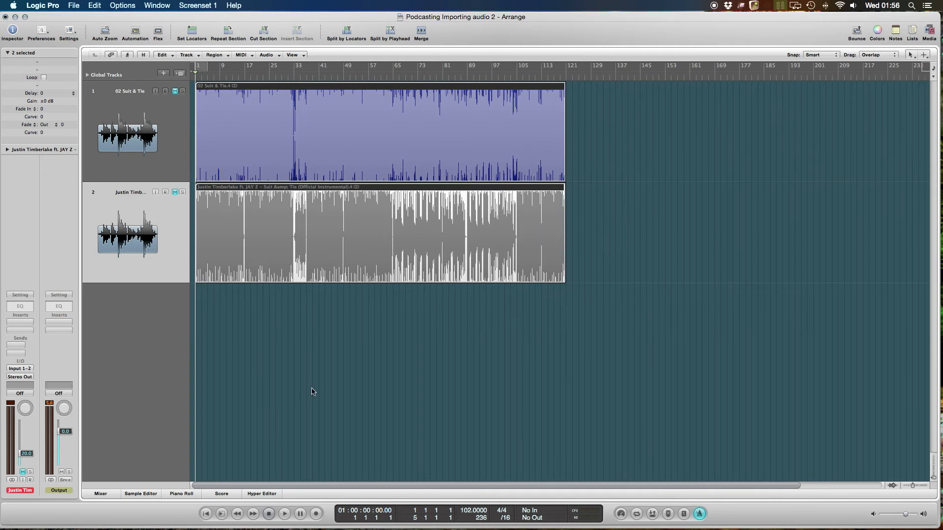
{"action": "left_click", "coordinate": [279, 320]}
{"action": "left_click_drag", "start_coordinate": [252, 304], "coordinate": [196, 157]}
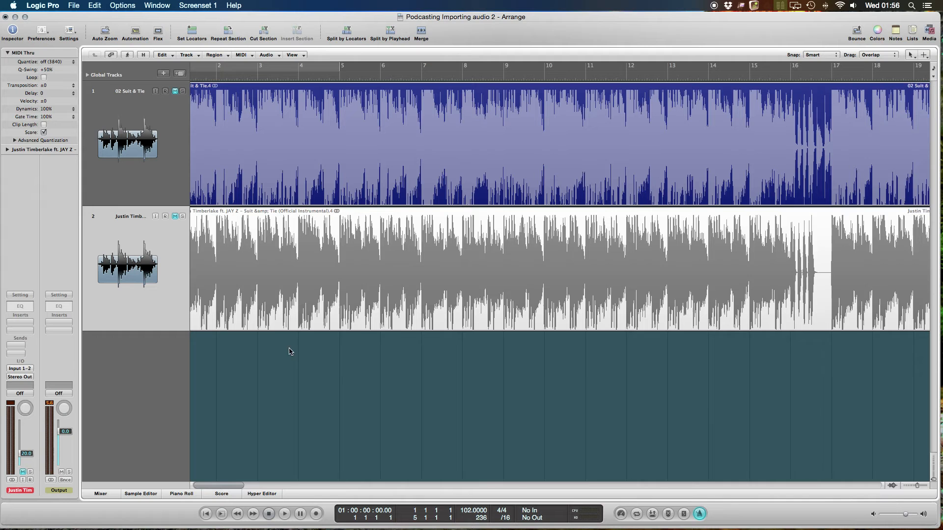
{"action": "scroll", "coordinate": [296, 344], "scroll_direction": "left", "scroll_amount": 2}
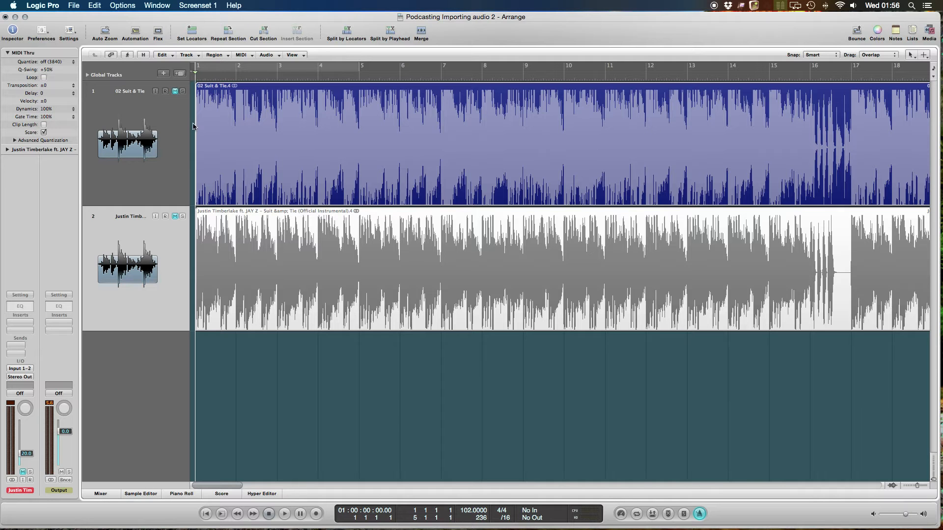
- Split the regions on both tracks at bar 17 with the Scissors Tool, then restore the Pointer Tool
{"action": "scroll", "coordinate": [756, 305], "scroll_direction": "right", "scroll_amount": 10}
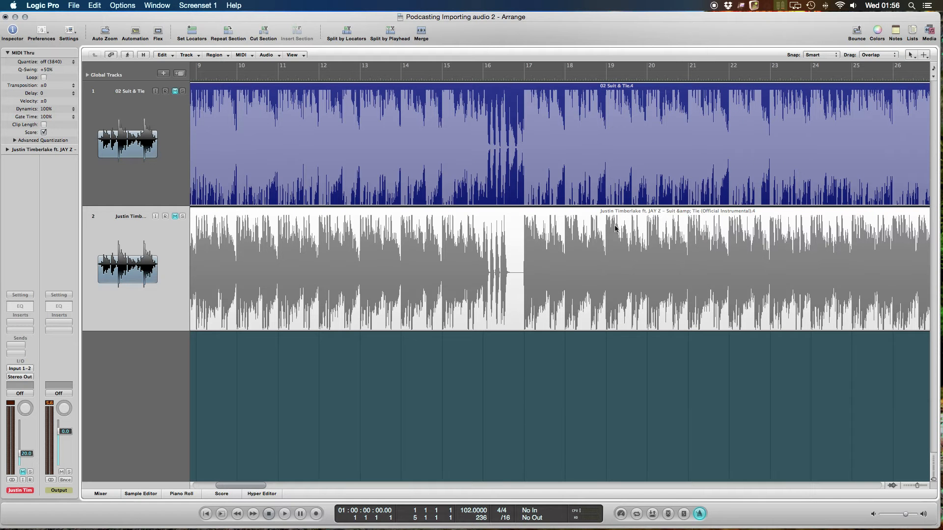
{"action": "key", "text": "Escape"}
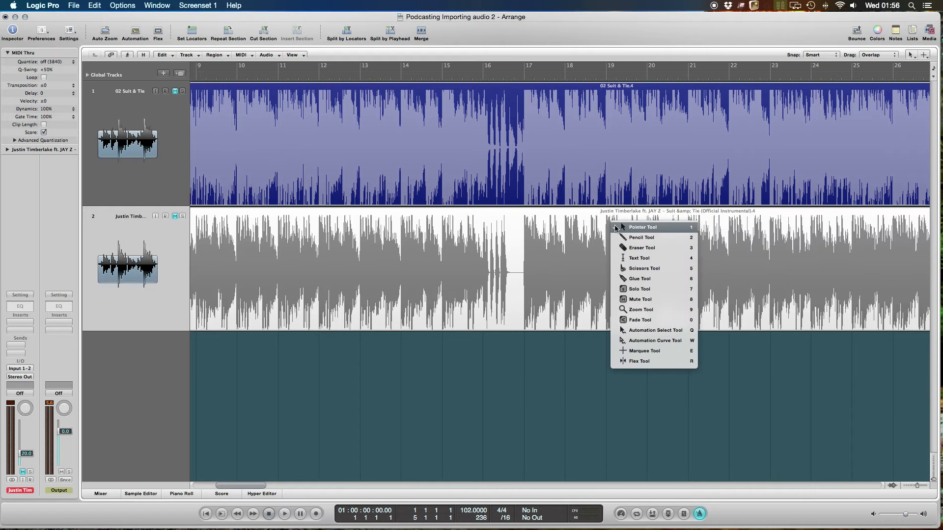
{"action": "left_click", "coordinate": [639, 269]}
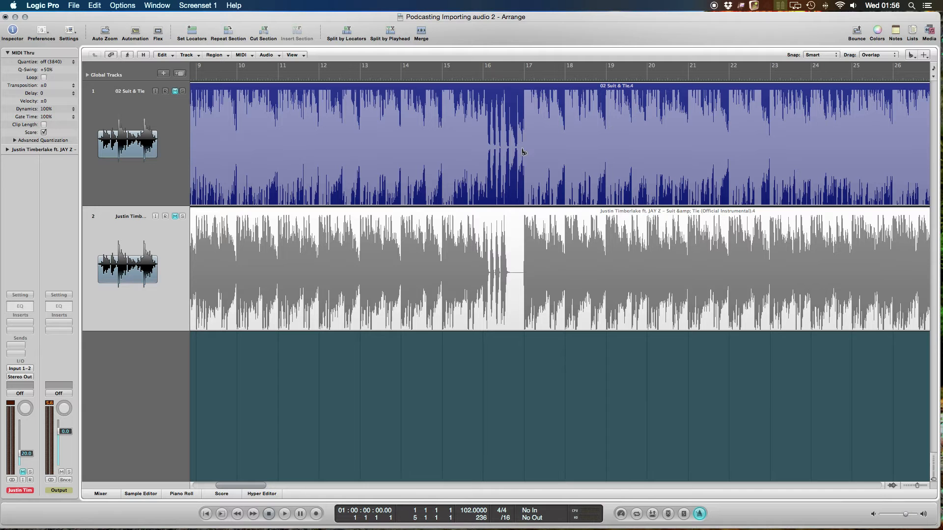
{"action": "left_click_drag", "start_coordinate": [529, 378], "coordinate": [526, 130]}
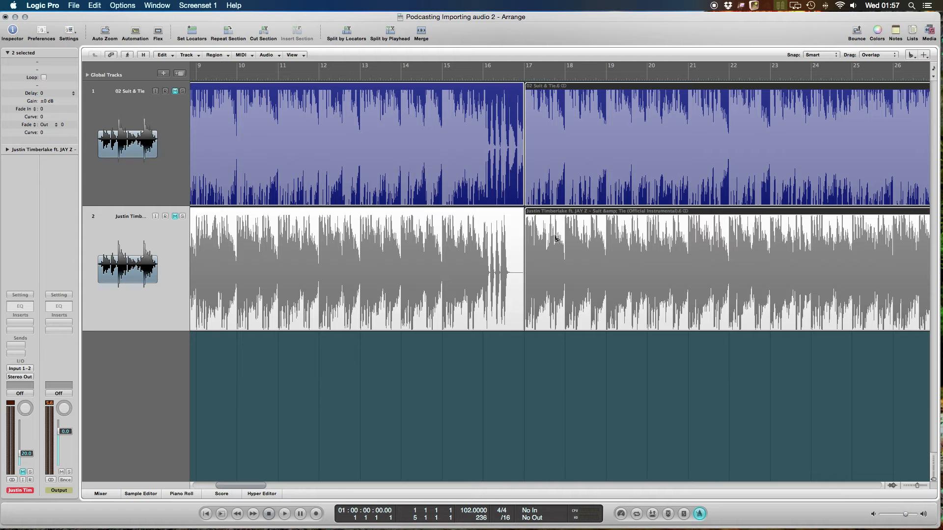
{"action": "key", "text": "Escape"}
{"action": "key", "text": "Escape"}
{"action": "left_click", "coordinate": [564, 356]}
- Move the regions after the bar 17 split on both tracks together so they start at bar 33
{"action": "key", "text": "ctrl+Left"}
{"action": "key", "text": "ctrl+Left"}
{"action": "key", "text": "ctrl+Left"}
{"action": "key", "text": "ctrl+Left"}
{"action": "key", "text": "ctrl+Left"}
{"action": "key", "text": "ctrl+Left"}
{"action": "key", "text": "ctrl+Left"}
{"action": "key", "text": "ctrl+Left"}
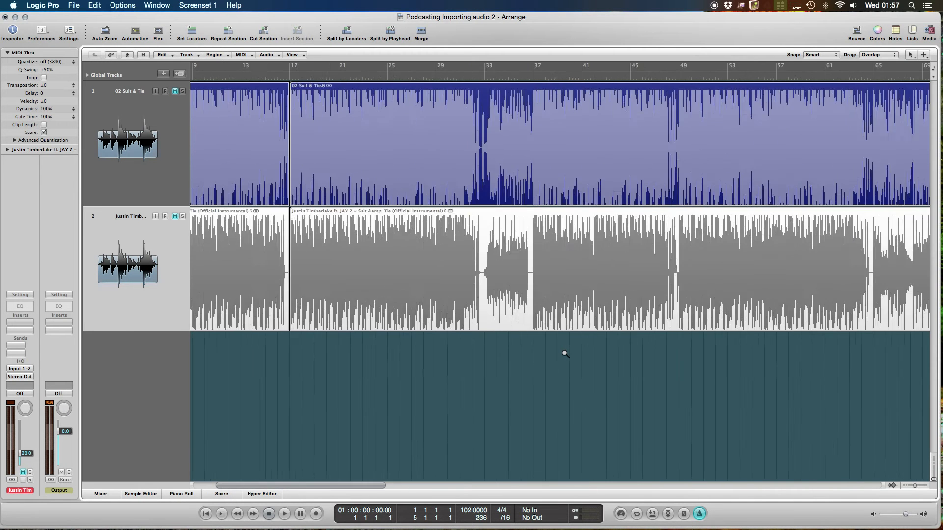
{"action": "left_click_drag", "start_coordinate": [299, 396], "coordinate": [356, 147]}
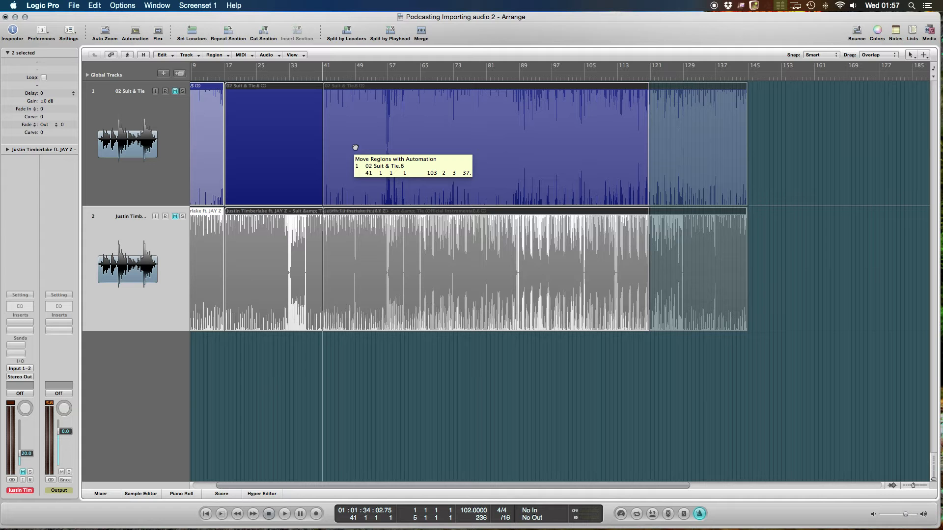
{"action": "left_click_drag", "start_coordinate": [355, 147], "coordinate": [324, 149]}
{"action": "scroll", "coordinate": [237, 292], "scroll_direction": "left", "scroll_amount": 3}
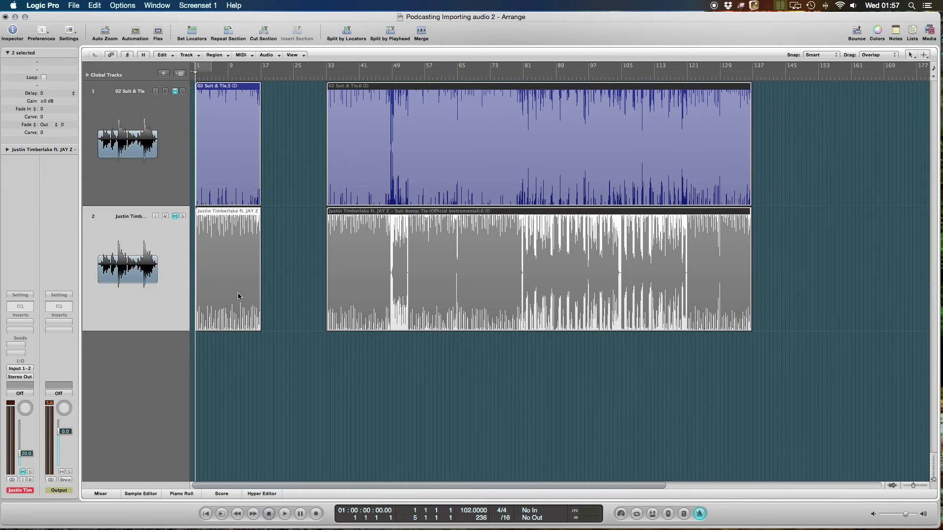
{"action": "scroll", "coordinate": [238, 292], "scroll_direction": "right", "scroll_amount": 1}
{"action": "scroll", "coordinate": [236, 371], "scroll_direction": "left", "scroll_amount": 1}
{"action": "left_click", "coordinate": [236, 372]}
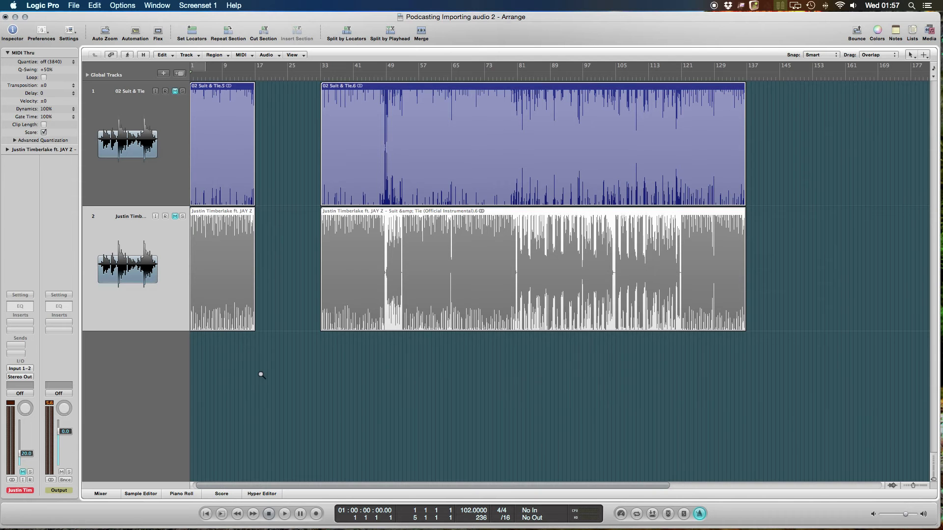
- Loop the opening regions on both tracks to fill the gap from bar 17 to bar 33
{"action": "key", "text": "ctrl+Right"}
{"action": "key", "text": "ctrl+Right"}
{"action": "key", "text": "ctrl+Right"}
{"action": "key", "text": "ctrl+Right"}
{"action": "key", "text": "ctrl+Right"}
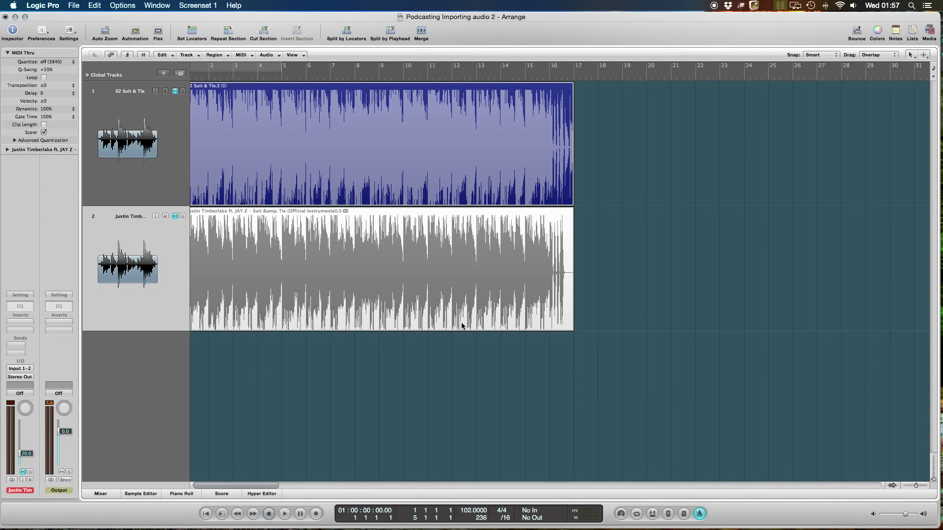
{"action": "scroll", "coordinate": [462, 314], "scroll_direction": "right", "scroll_amount": 3}
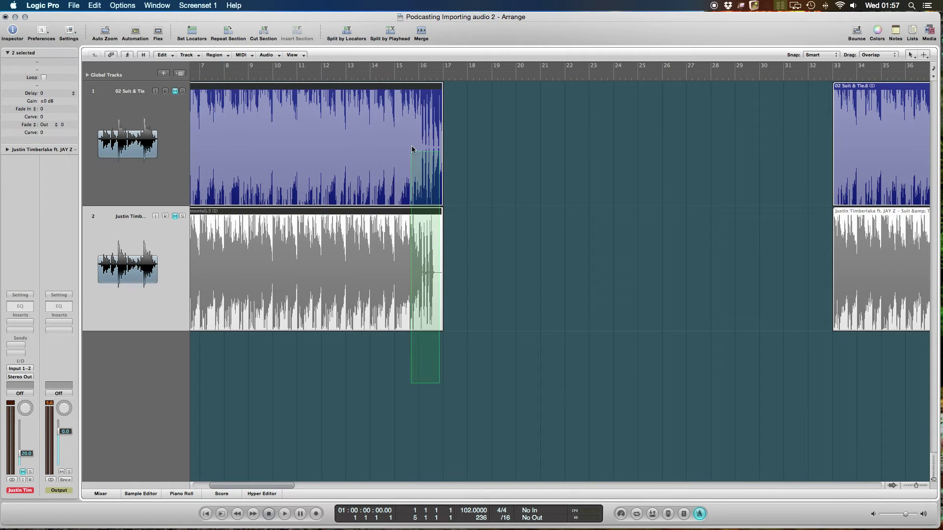
{"action": "left_click_drag", "start_coordinate": [443, 88], "coordinate": [903, 172]}
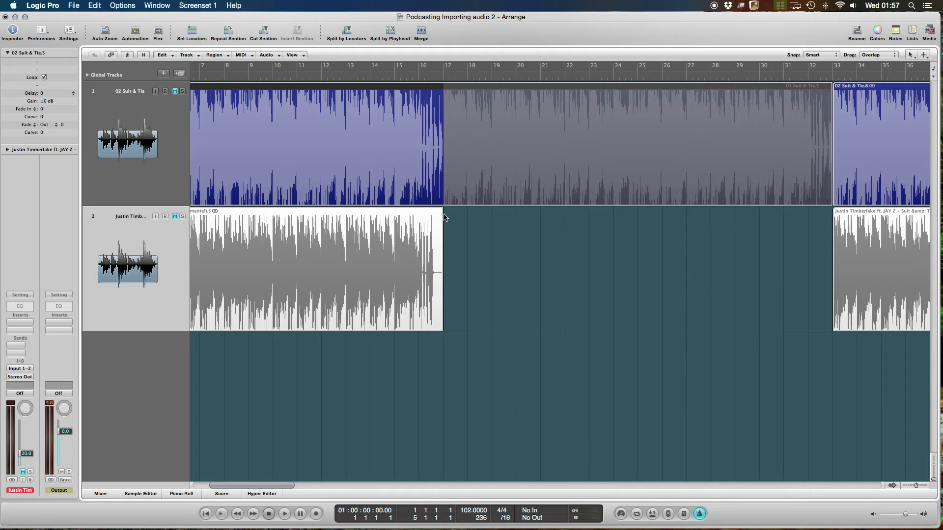
{"action": "left_click_drag", "start_coordinate": [445, 215], "coordinate": [866, 265]}
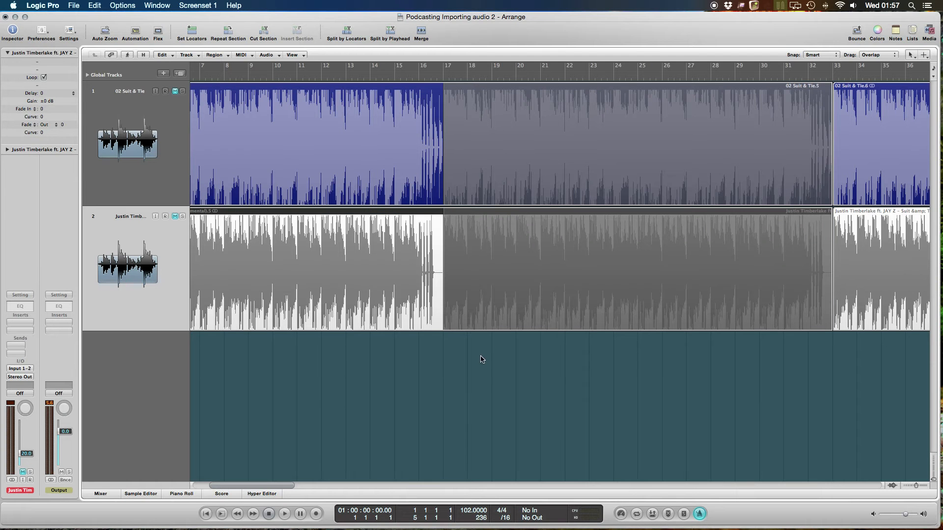
{"action": "left_click", "coordinate": [481, 358], "text": "ctrl+alt"}
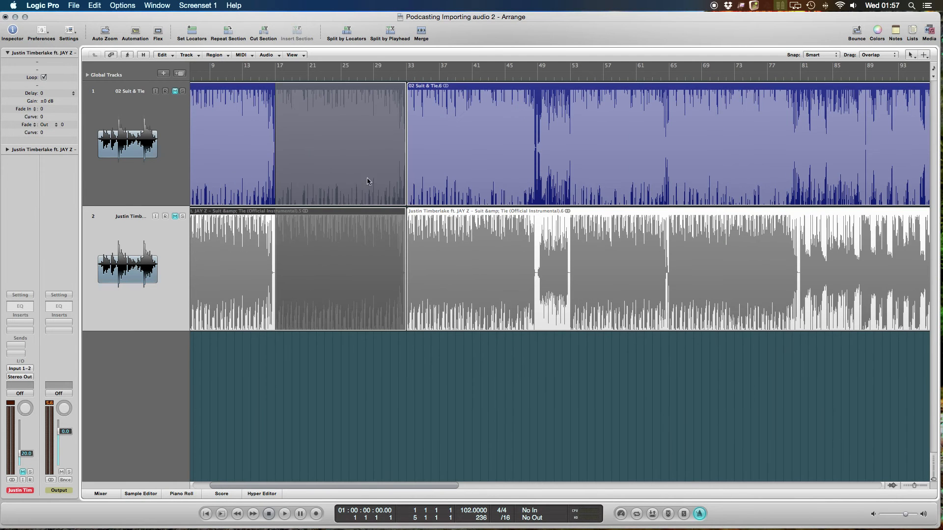
{"action": "scroll", "coordinate": [350, 110], "scroll_direction": "left", "scroll_amount": 3}
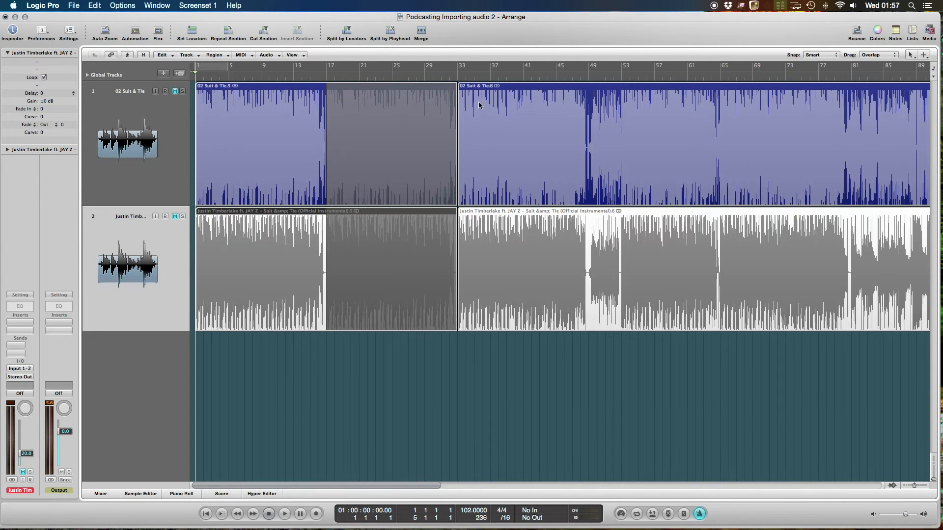
{"action": "left_click_drag", "start_coordinate": [502, 350], "coordinate": [480, 103]}
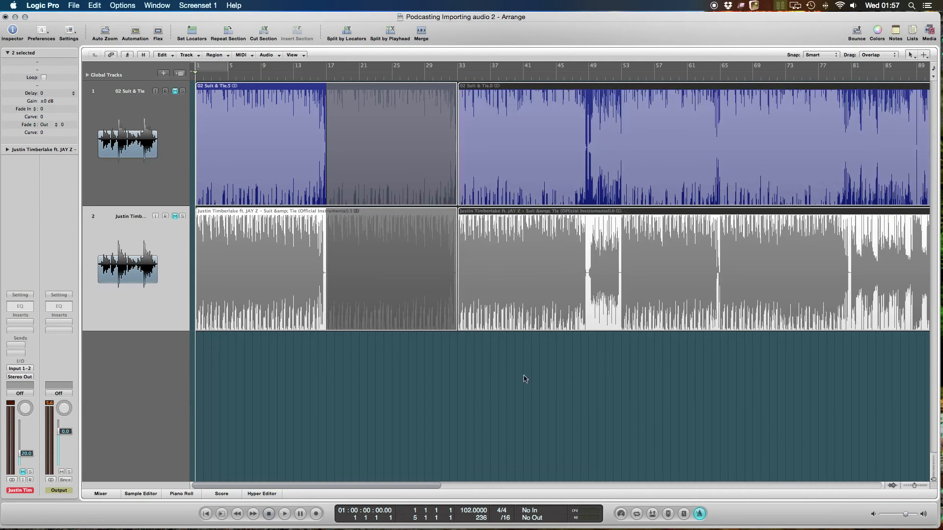
{"action": "left_click", "coordinate": [525, 379]}
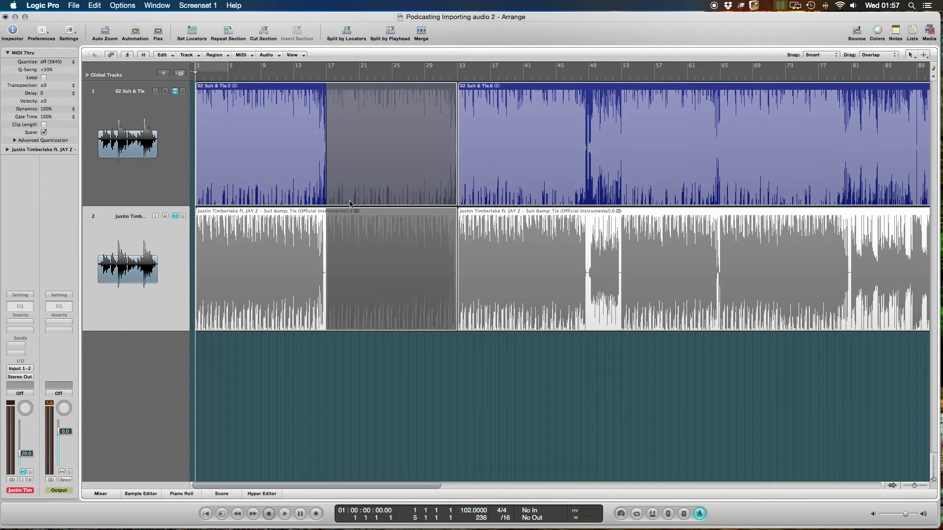
- Unmute the instrumental track and play the opening section from bar 1, stopping partway through bar 11
{"action": "left_click", "coordinate": [371, 168], "text": "ctrl+alt"}
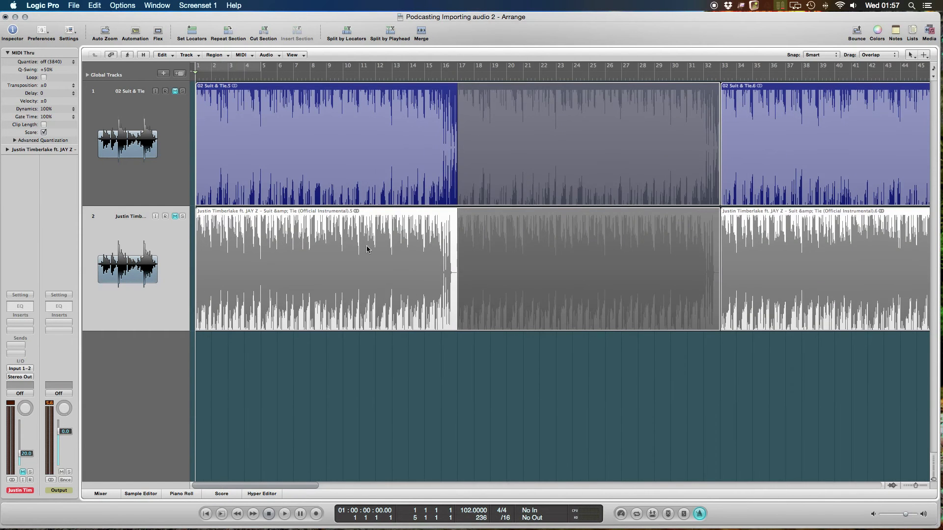
{"action": "scroll", "coordinate": [368, 235], "scroll_direction": "right", "scroll_amount": 3}
{"action": "scroll", "coordinate": [366, 234], "scroll_direction": "right", "scroll_amount": 3}
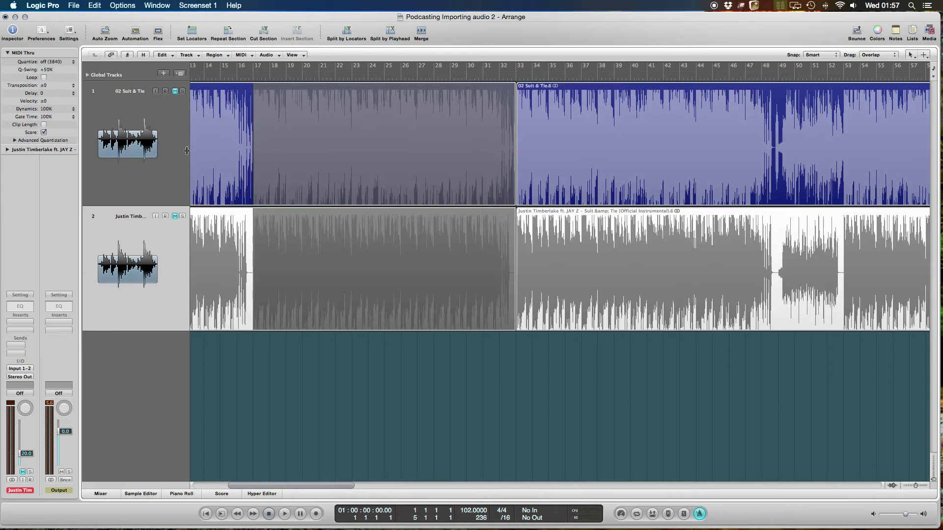
{"action": "left_click", "coordinate": [174, 91]}
{"action": "left_click", "coordinate": [175, 216]}
{"action": "left_click", "coordinate": [175, 216]}
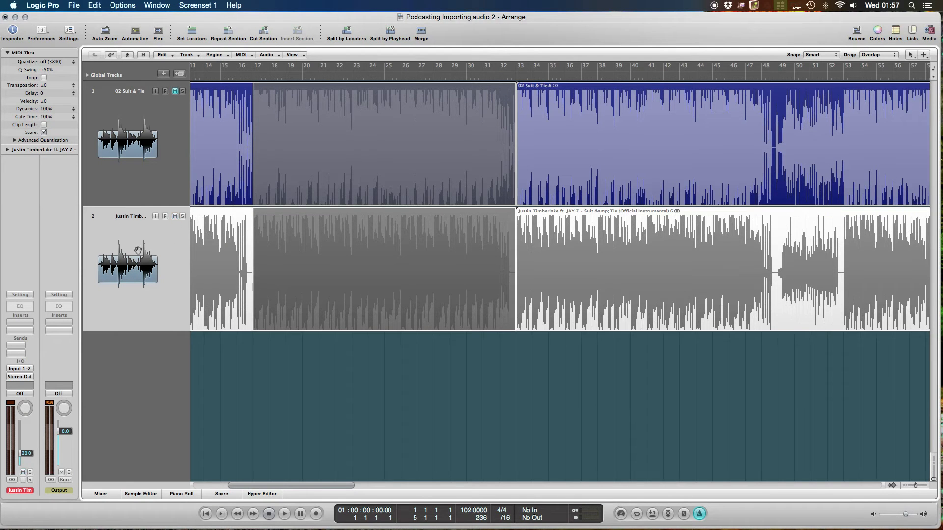
{"action": "key", "text": "space"}
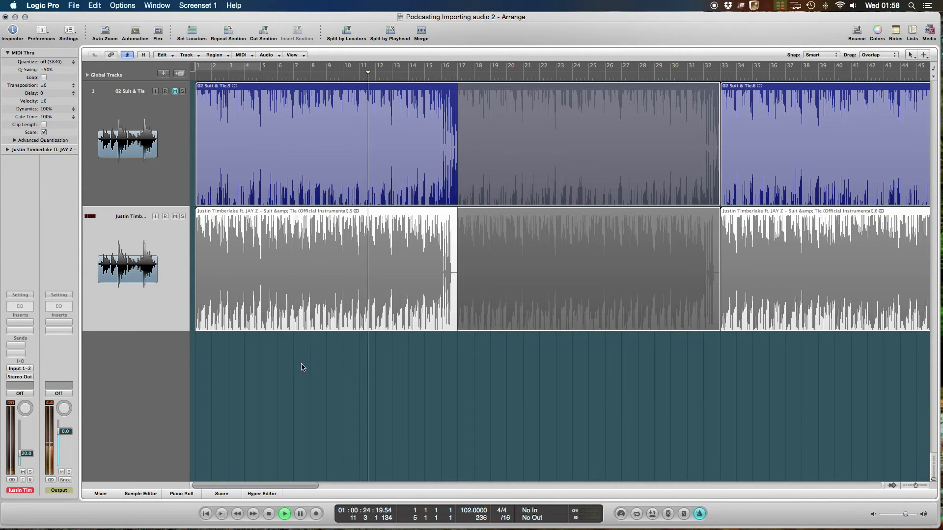
{"action": "key", "text": "space"}
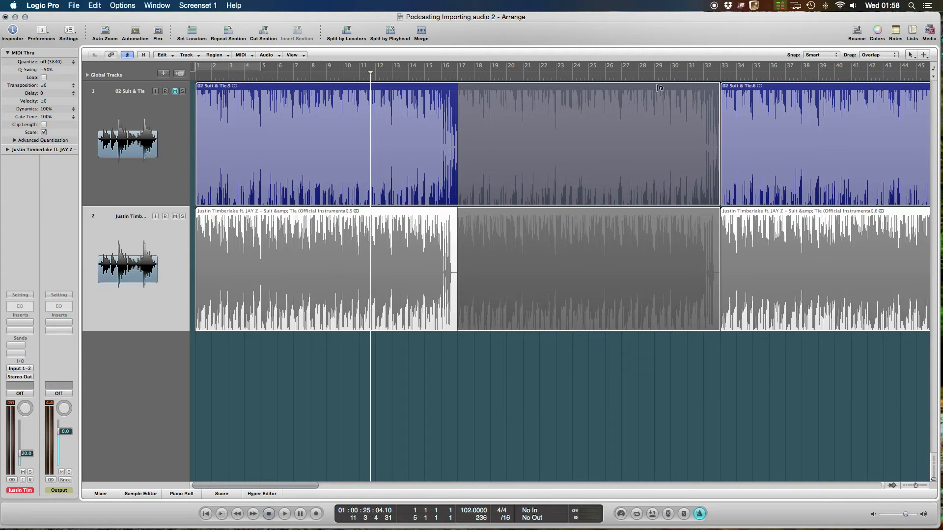
- Play the instrumental's break from bar 48 and stop partway through that bar
{"action": "left_click", "coordinate": [700, 79]}
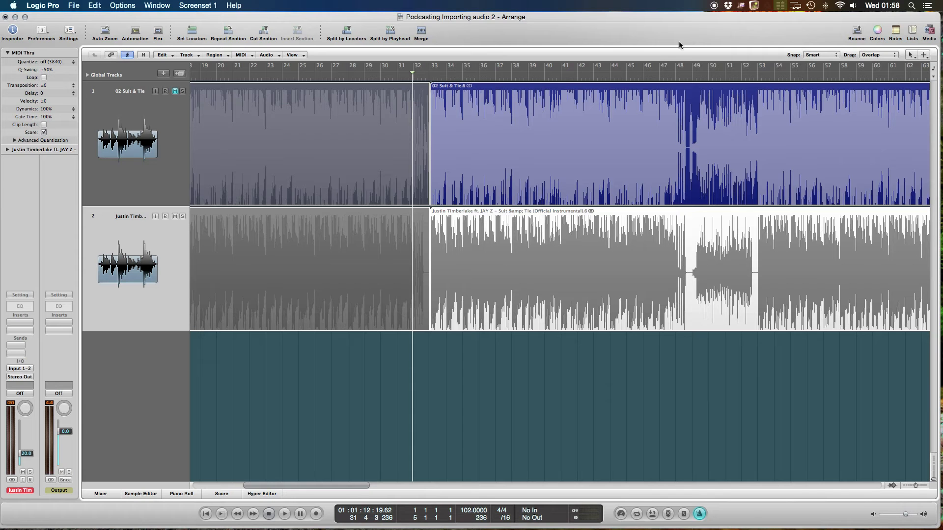
{"action": "left_click", "coordinate": [677, 75]}
{"action": "key", "text": "space"}
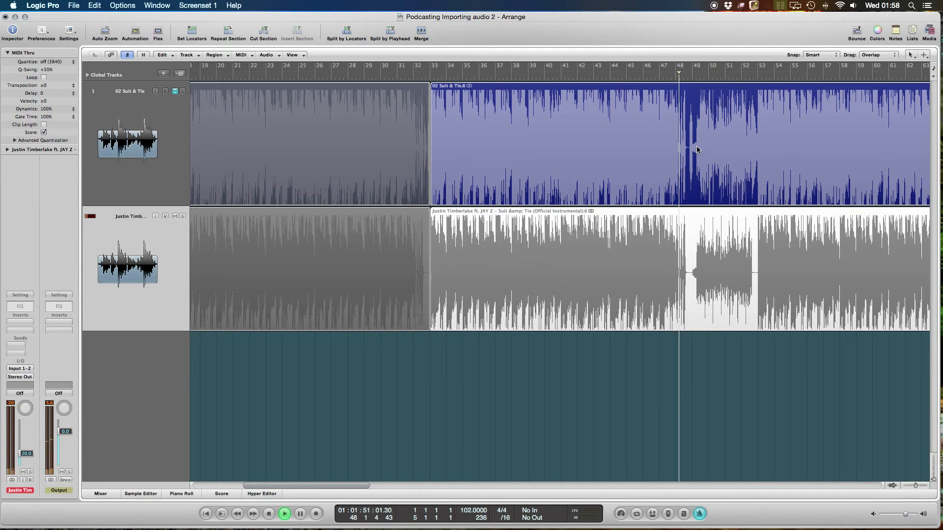
{"action": "key", "text": "space"}
- Split the regions on both tracks at bars 48 and 49 with the Scissors Tool, then restore the Pointer Tool
{"action": "left_click", "coordinate": [700, 148], "text": "ctrl+alt"}
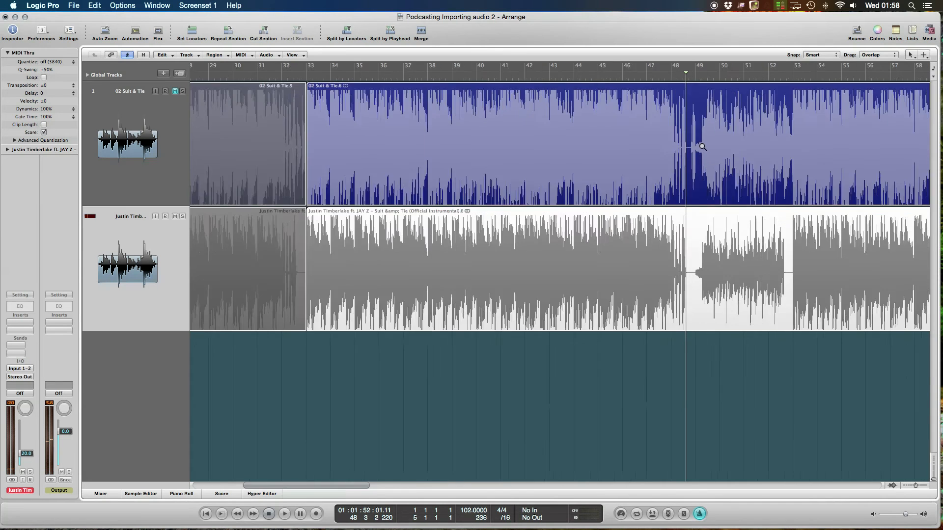
{"action": "left_click", "coordinate": [702, 146], "text": "ctrl+alt"}
{"action": "left_click", "coordinate": [702, 146], "text": "ctrl+alt"}
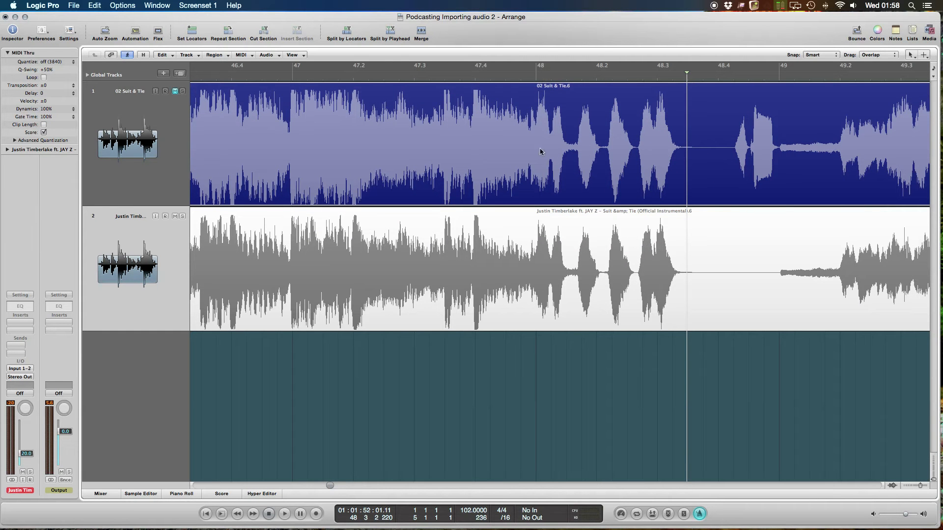
{"action": "key", "text": "Escape"}
{"action": "key", "text": "5"}
{"action": "left_click_drag", "start_coordinate": [536, 361], "coordinate": [541, 118]}
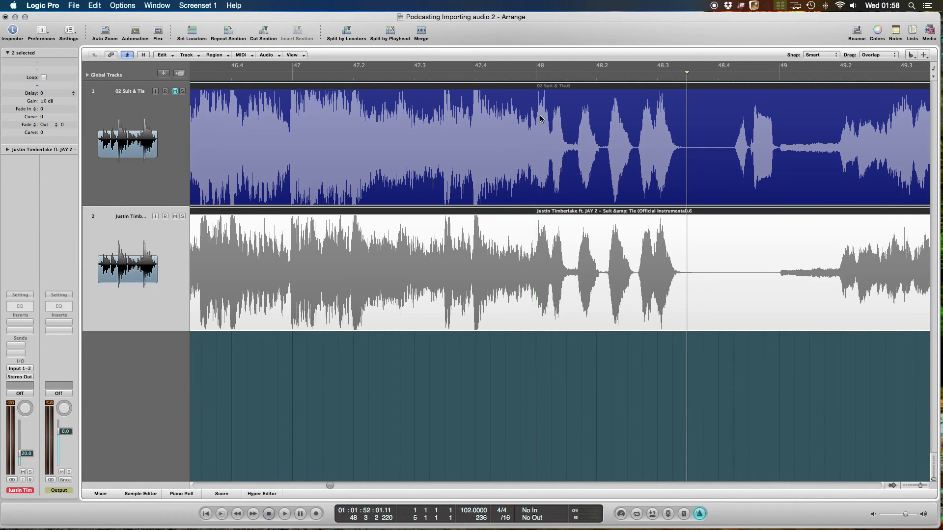
{"action": "left_click", "coordinate": [540, 119]}
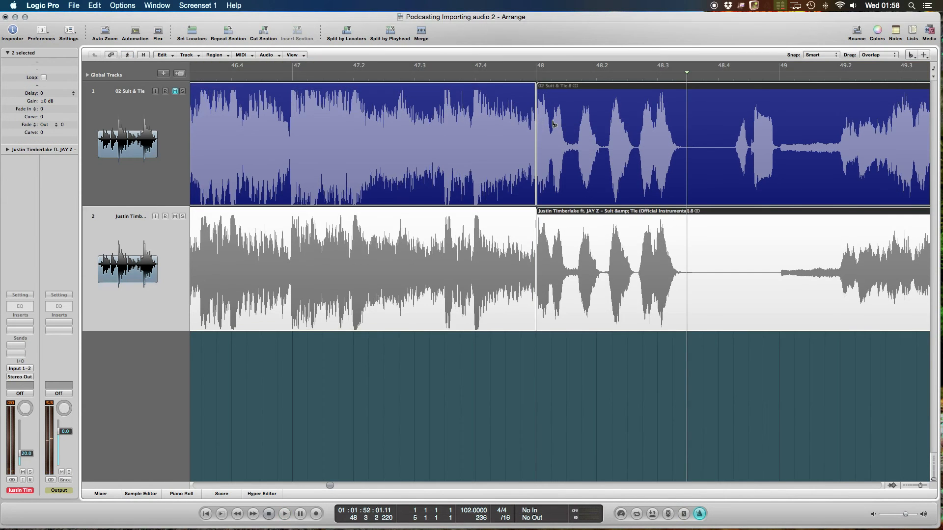
{"action": "left_click", "coordinate": [780, 104]}
{"action": "key", "text": "Escape"}
{"action": "key", "text": "Escape"}
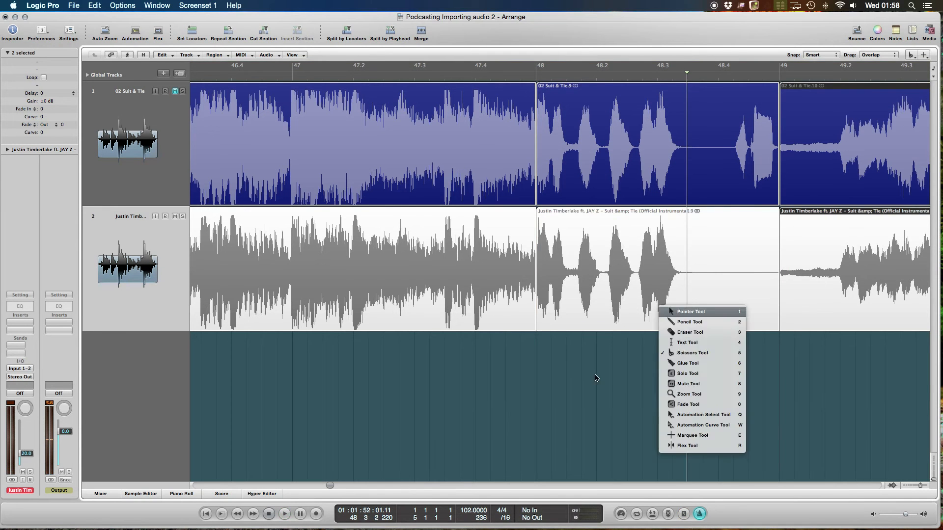
- Colour the bar 48 to 49 regions on both tracks orange-red, close the colour palette and clear the selection
{"action": "left_click", "coordinate": [604, 125]}
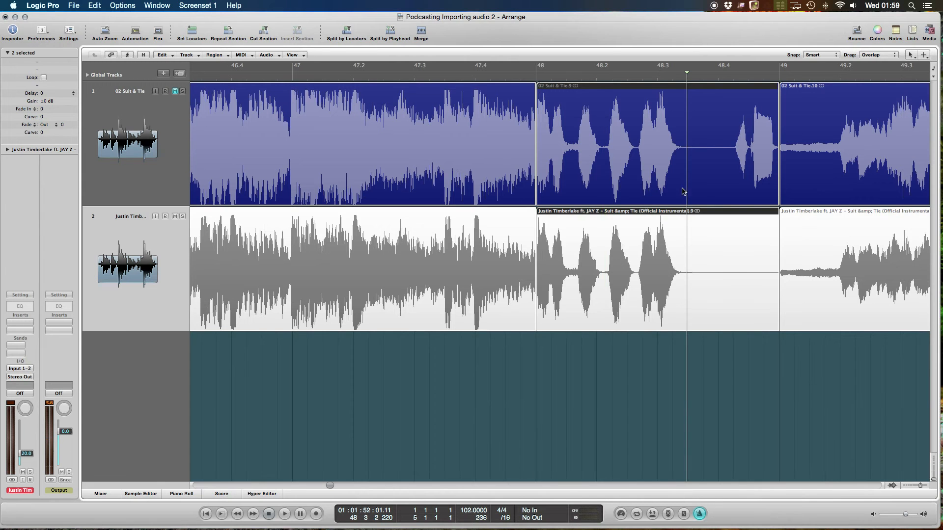
{"action": "key", "text": "alt+c"}
{"action": "left_click", "coordinate": [597, 184]}
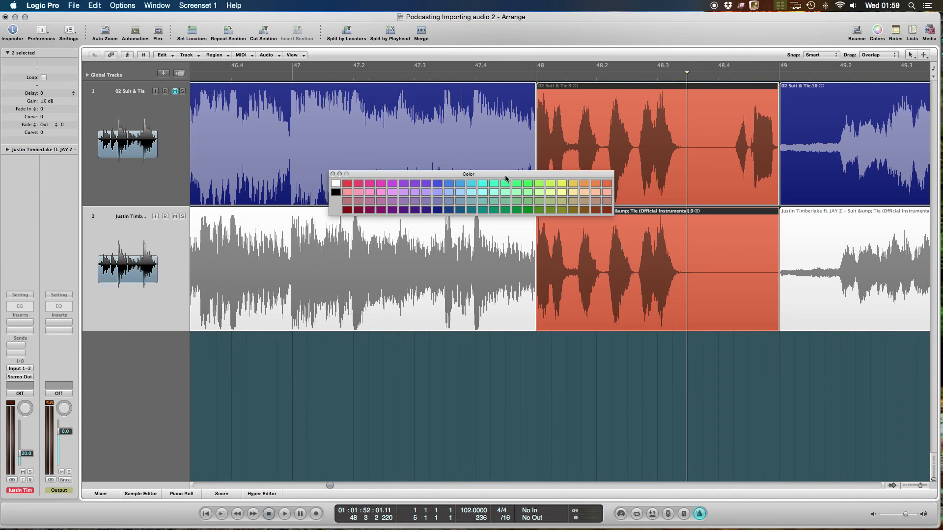
{"action": "left_click_drag", "start_coordinate": [506, 179], "coordinate": [500, 401]}
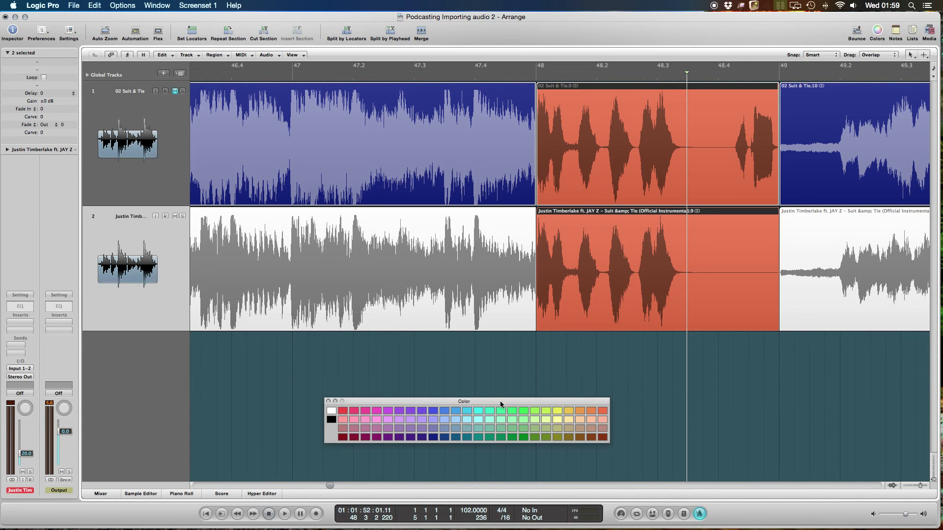
{"action": "left_click", "coordinate": [328, 401]}
{"action": "left_click", "coordinate": [537, 394]}
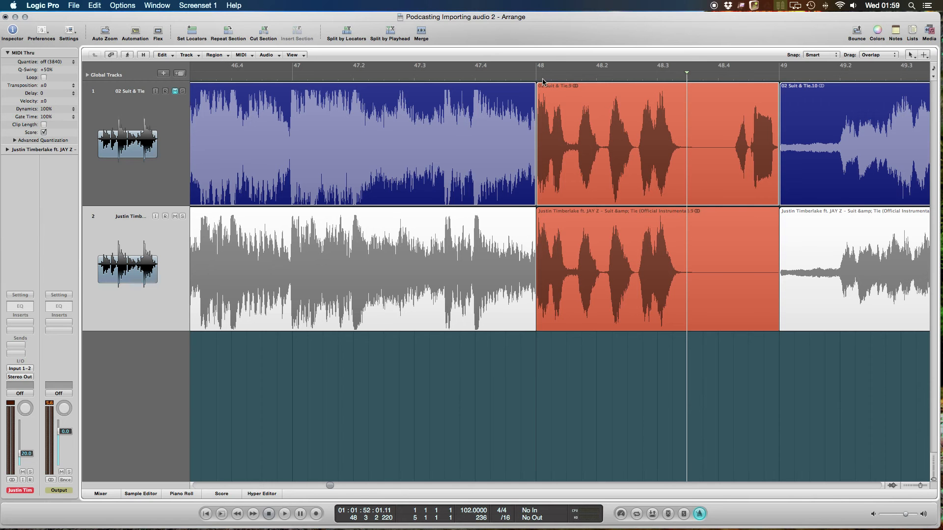
- Examine the wider arrangement on both tracks around the orange-red section at bar 48
{"action": "key", "text": "ctrl+Left"}
{"action": "key", "text": "ctrl+Left"}
{"action": "key", "text": "ctrl+Left"}
{"action": "key", "text": "ctrl+Up"}
{"action": "key", "text": "ctrl+Up"}
{"action": "key", "text": "ctrl+Up"}
{"action": "key", "text": "ctrl+Up"}
{"action": "key", "text": "ctrl+Up"}
{"action": "key", "text": "ctrl+Left"}
{"action": "key", "text": "ctrl+Left"}
{"action": "key", "text": "ctrl+Left"}
{"action": "key", "text": "ctrl+Left"}
{"action": "key", "text": "ctrl+Left"}
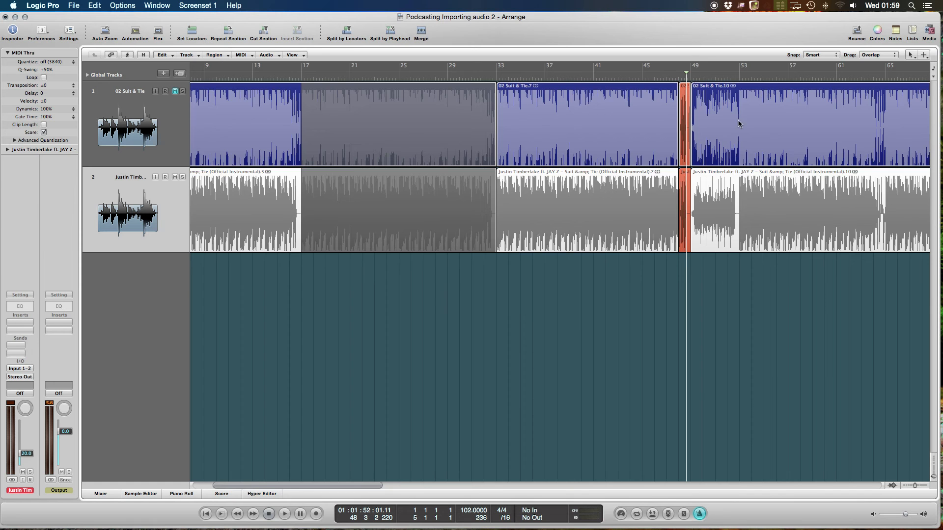
{"action": "scroll", "coordinate": [739, 123], "scroll_direction": "right", "scroll_amount": 8}
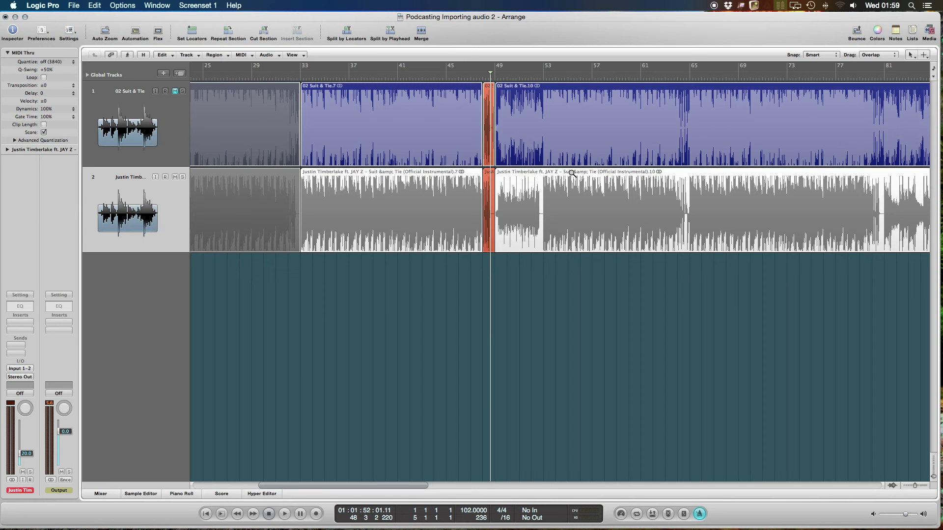
- Split the regions on both tracks at bar 53 with the Scissors Tool, then restore the Pointer Tool
{"action": "key", "text": "ctrl+alt+Right"}
{"action": "key", "text": "ctrl+alt+Right"}
{"action": "key", "text": "ctrl+alt+Right"}
{"action": "key", "text": "ctrl+alt+Right"}
{"action": "key", "text": "ctrl+alt+Right"}
{"action": "key", "text": "ctrl+alt+Right"}
{"action": "key", "text": "ctrl+alt+Right"}
{"action": "key", "text": "ctrl+alt+Right"}
{"action": "key", "text": "ctrl+alt+Right"}
{"action": "key", "text": "ctrl+alt+Right"}
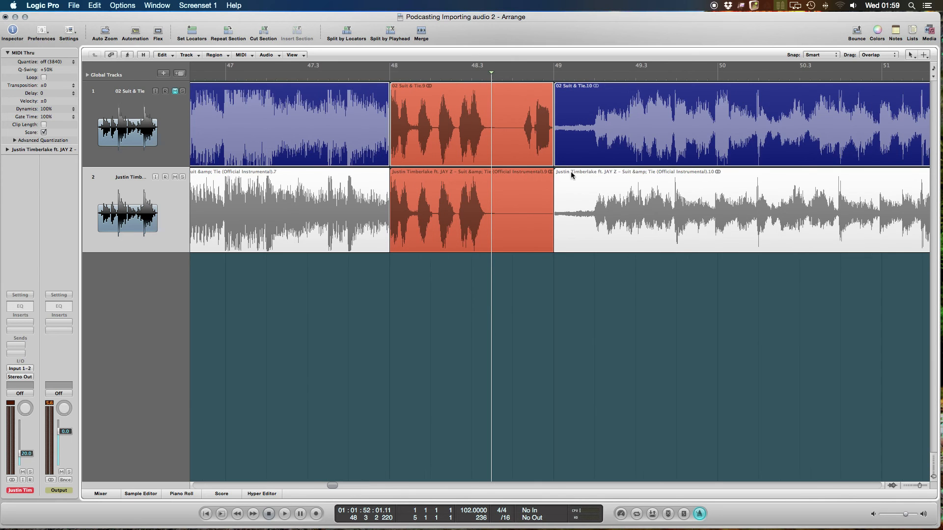
{"action": "scroll", "coordinate": [538, 187], "scroll_direction": "right", "scroll_amount": 5}
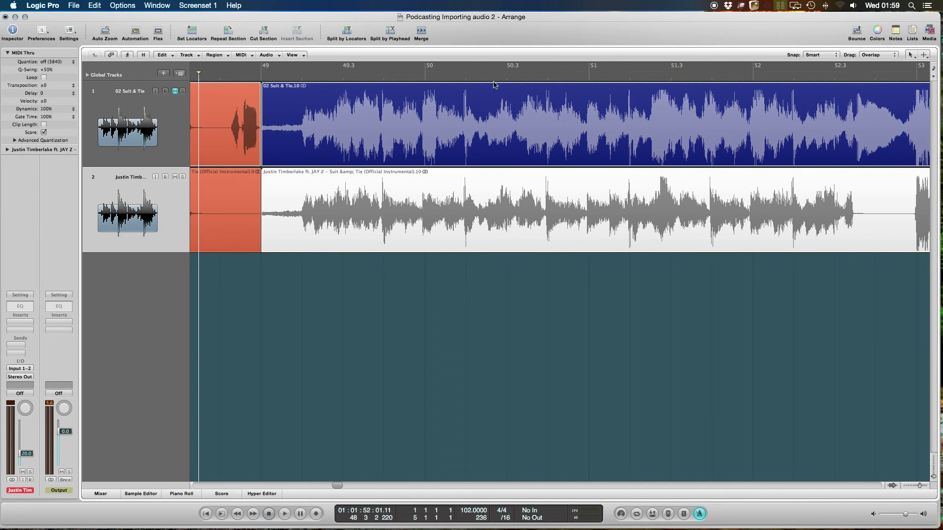
{"action": "key", "text": "Escape"}
{"action": "key", "text": "5"}
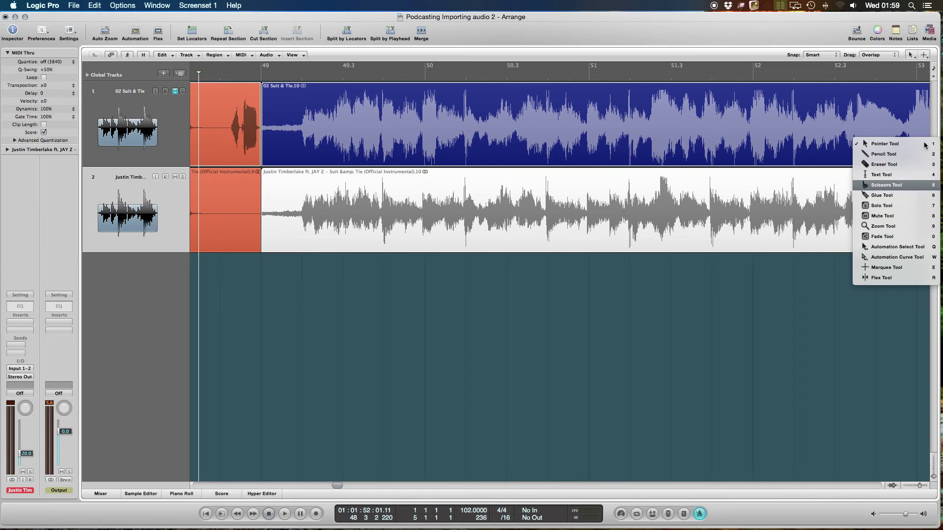
{"action": "left_click", "coordinate": [917, 112]}
{"action": "left_click", "coordinate": [918, 178]}
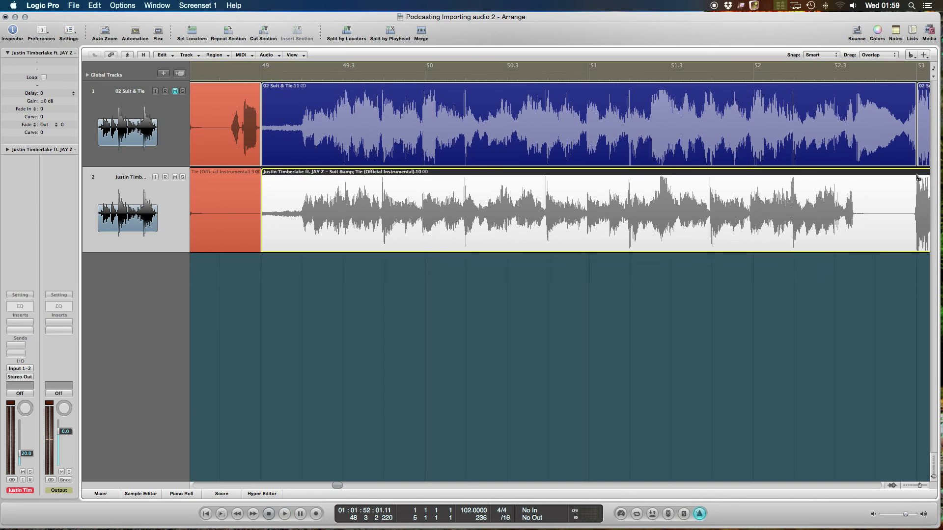
{"action": "key", "text": "Escape"}
{"action": "left_click", "coordinate": [814, 209]}
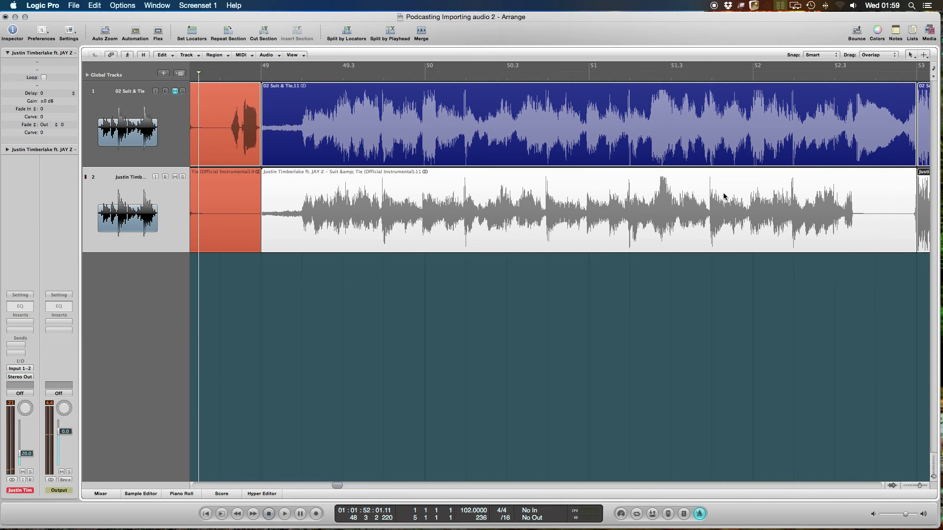
- Move the regions after the bar 53 split on both tracks together so they start at bar 57
{"action": "scroll", "coordinate": [474, 168], "scroll_direction": "right", "scroll_amount": 5}
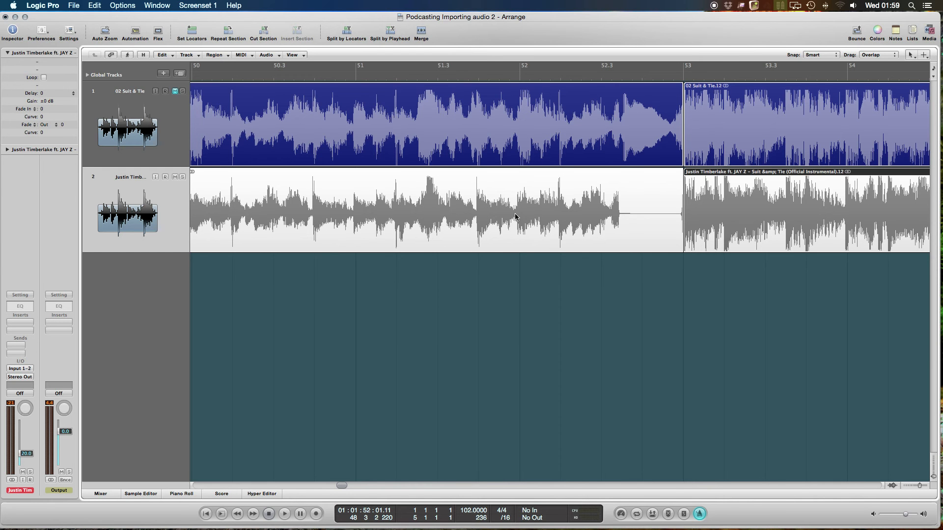
{"action": "scroll", "coordinate": [558, 260], "scroll_direction": "right", "scroll_amount": 6}
{"action": "scroll", "coordinate": [558, 261], "scroll_direction": "down", "scroll_amount": 2}
{"action": "key", "text": "ctrl+alt+Left"}
{"action": "left_click_drag", "start_coordinate": [409, 284], "coordinate": [653, 122]}
- Loop the bar 49 to 53 regions on both tracks to fill the gap up to bar 57
{"action": "left_click", "coordinate": [434, 257]}
{"action": "left_click_drag", "start_coordinate": [371, 89], "coordinate": [615, 122]}
{"action": "left_click_drag", "start_coordinate": [372, 174], "coordinate": [615, 220]}
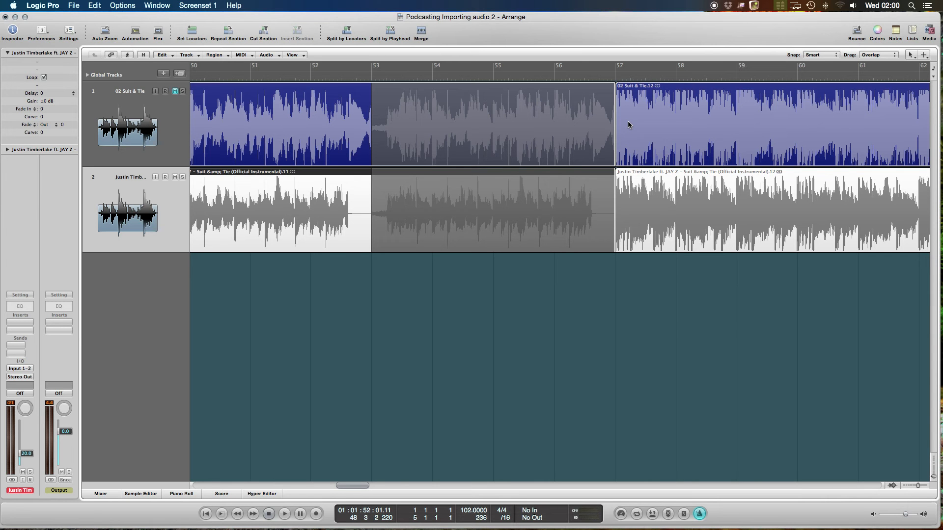
- Play the instrumental from the end of the new loop near bar 57, and listen to the break at bar 68
{"action": "scroll", "coordinate": [634, 114], "scroll_direction": "right", "scroll_amount": 10}
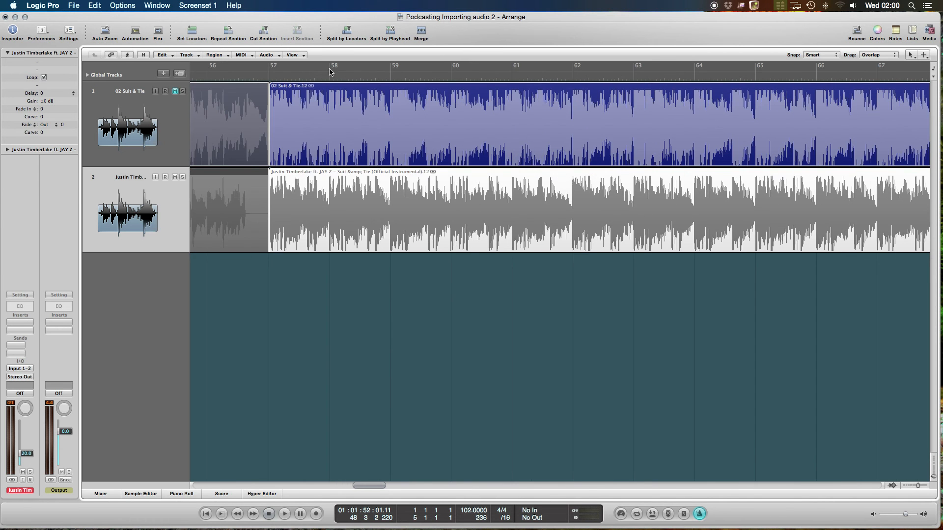
{"action": "double_click", "coordinate": [263, 74]}
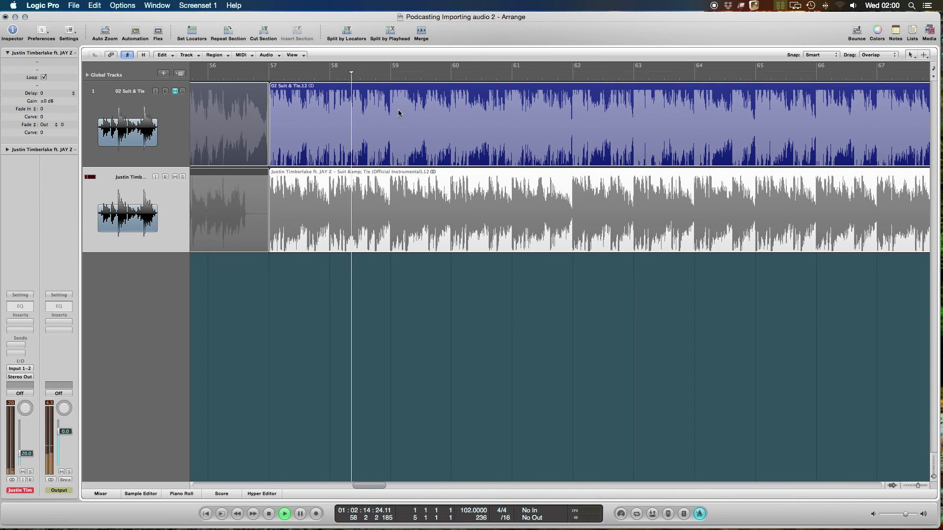
{"action": "scroll", "coordinate": [589, 123], "scroll_direction": "right", "scroll_amount": 5}
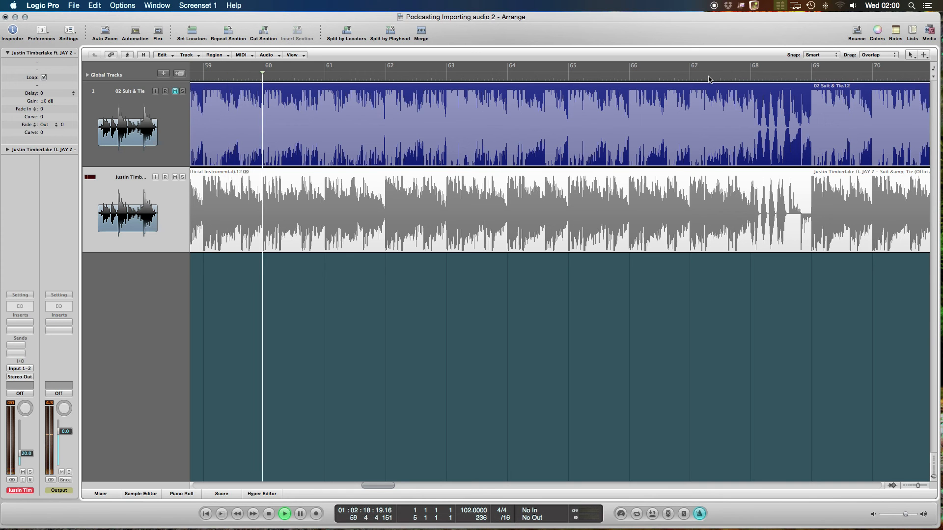
{"action": "left_click_drag", "start_coordinate": [730, 75], "coordinate": [661, 75]}
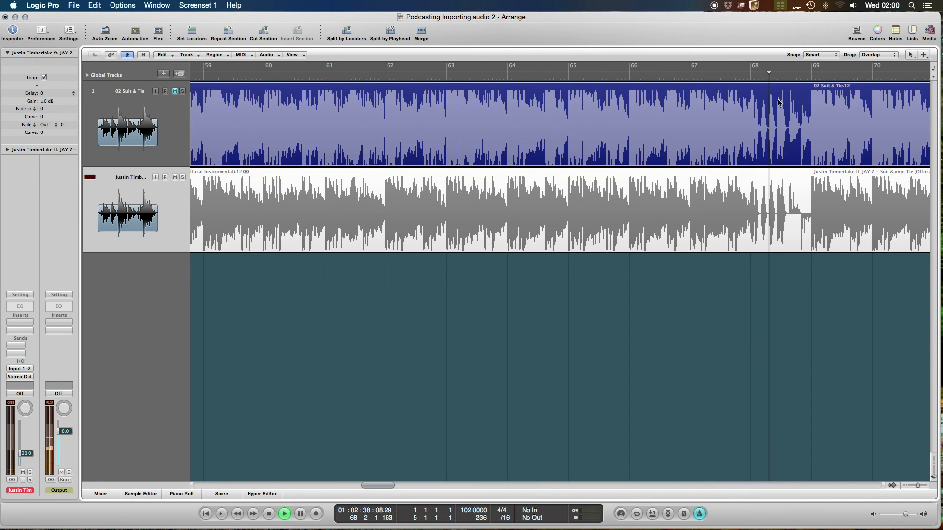
{"action": "key", "text": "space"}
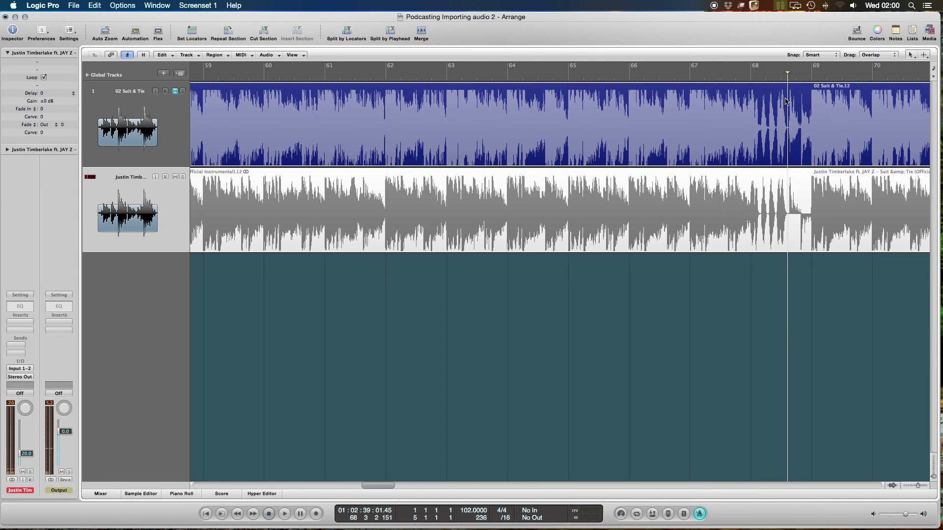
- Play the break at bar 68 close up and examine both waveforms for a clean ending point
{"action": "left_click", "coordinate": [770, 80]}
{"action": "left_click", "coordinate": [752, 80]}
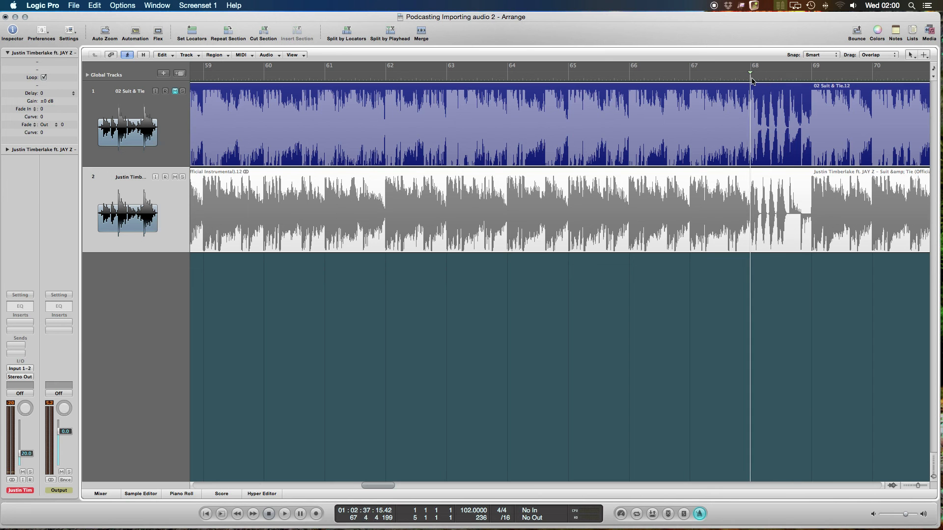
{"action": "scroll", "coordinate": [752, 81], "scroll_direction": "up", "scroll_amount": 5}
{"action": "scroll", "coordinate": [762, 136], "scroll_direction": "right", "scroll_amount": 10}
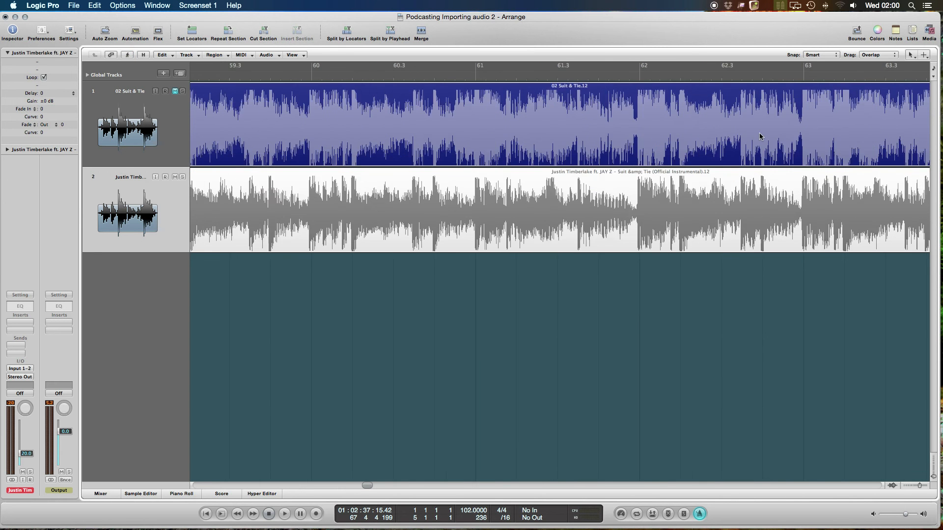
{"action": "scroll", "coordinate": [757, 141], "scroll_direction": "right", "scroll_amount": 5}
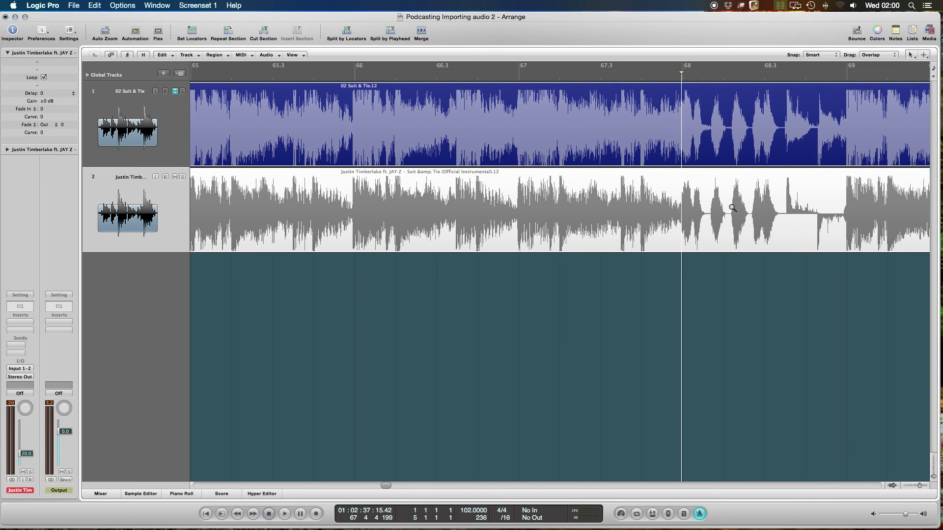
{"action": "left_click_drag", "start_coordinate": [784, 285], "coordinate": [711, 119]}
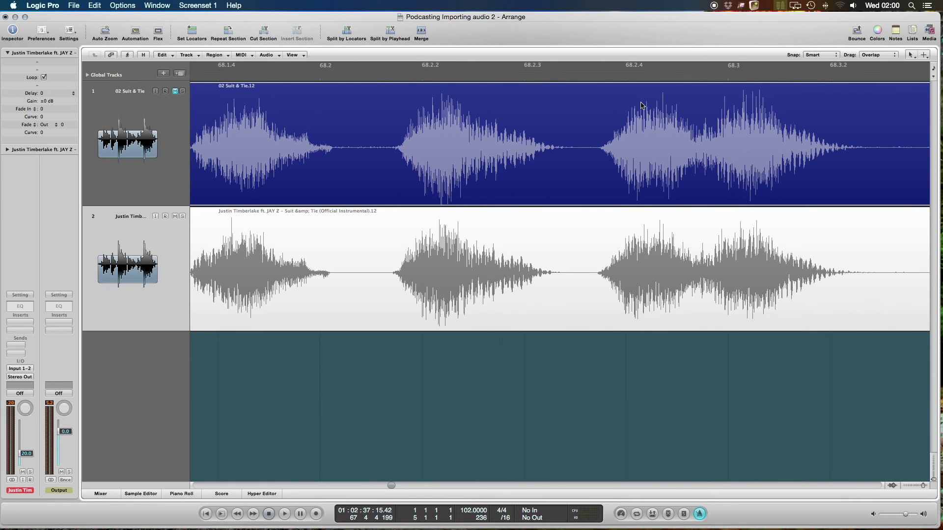
{"action": "scroll", "coordinate": [641, 103], "scroll_direction": "down", "scroll_amount": 5}
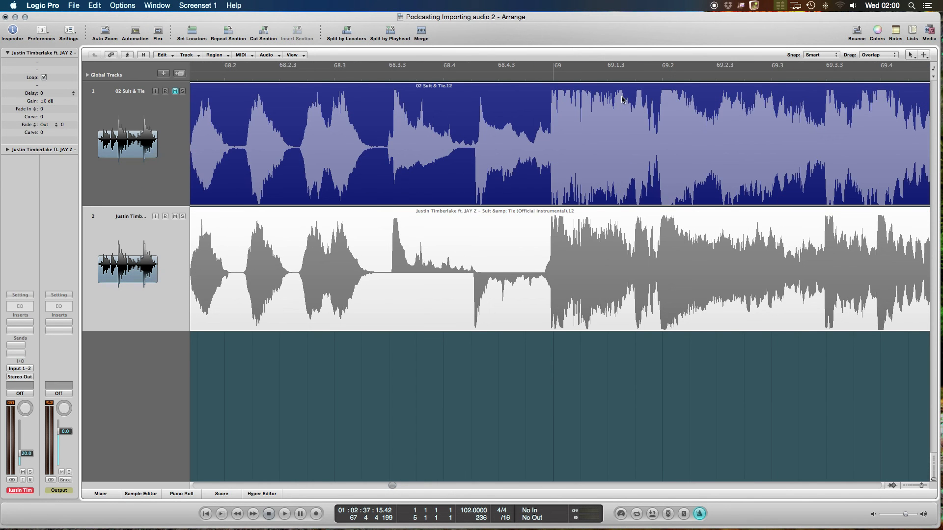
{"action": "scroll", "coordinate": [622, 100], "scroll_direction": "left", "scroll_amount": 4}
{"action": "left_click", "coordinate": [270, 79]}
{"action": "key", "text": "space"}
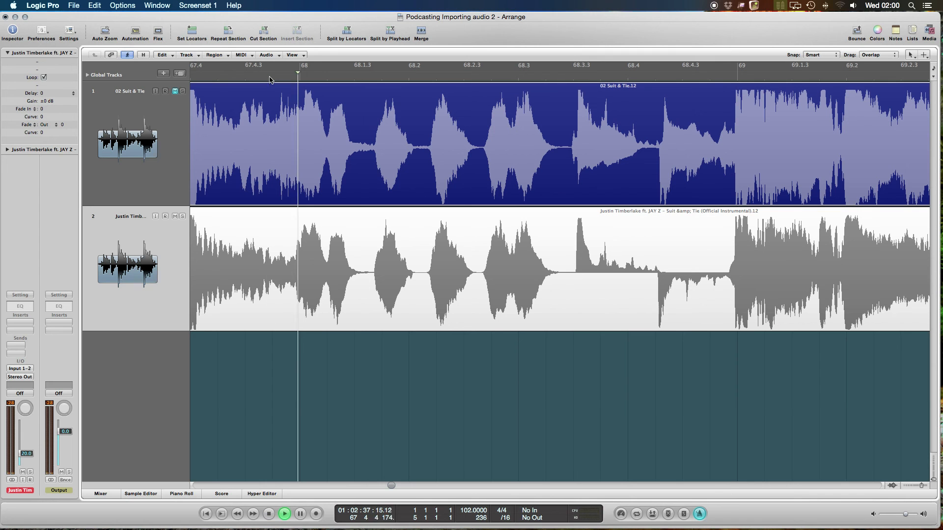
{"action": "key", "text": "space"}
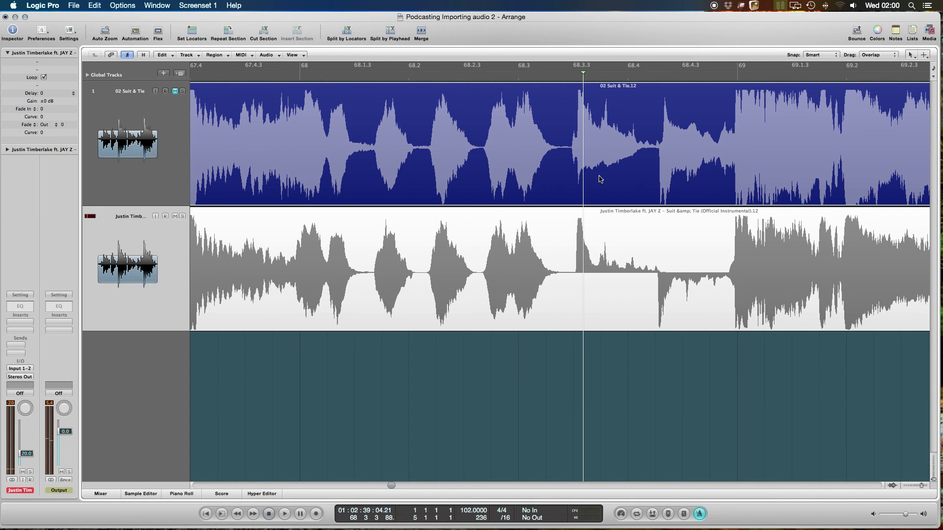
- Split the regions on both tracks in the silence just before 68.3.3 with the Scissors Tool and delete everything after the cut
{"action": "key", "text": "Escape"}
{"action": "key", "text": "5"}
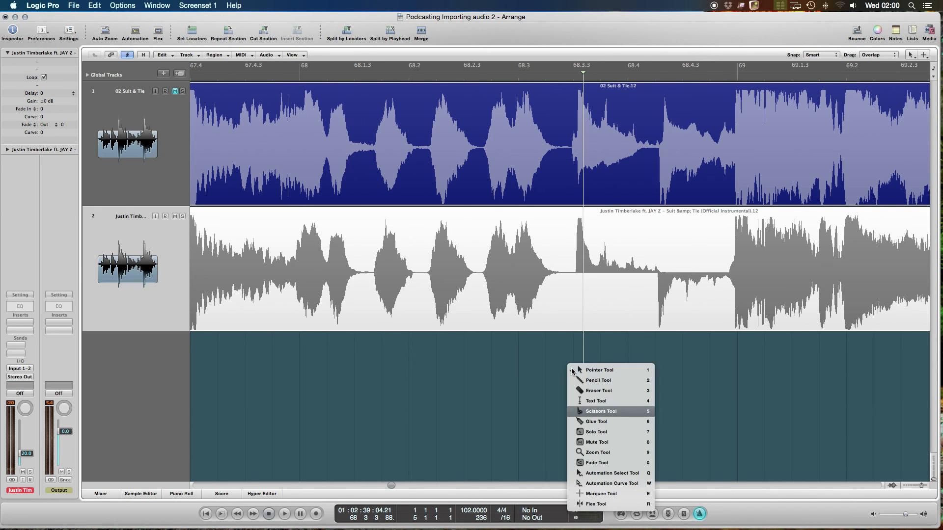
{"action": "key", "text": "super+a"}
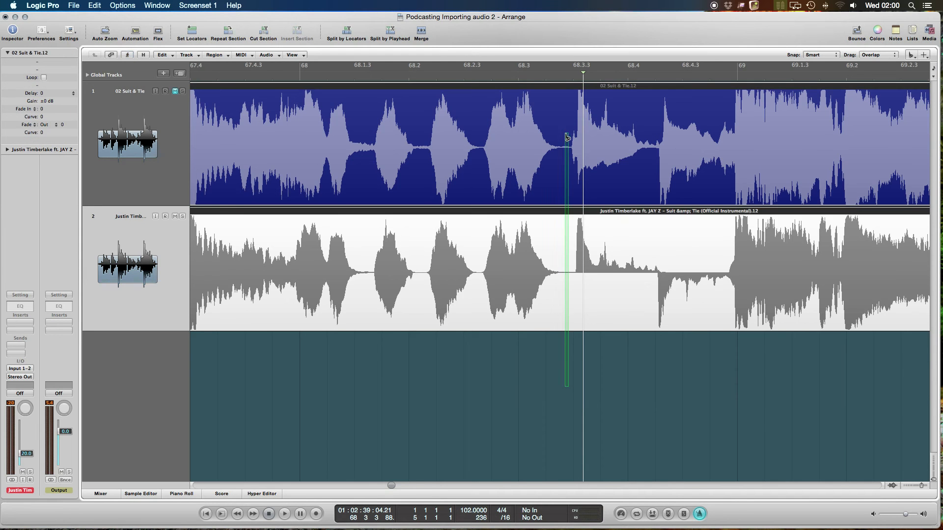
{"action": "left_click_drag", "start_coordinate": [568, 138], "coordinate": [571, 139]}
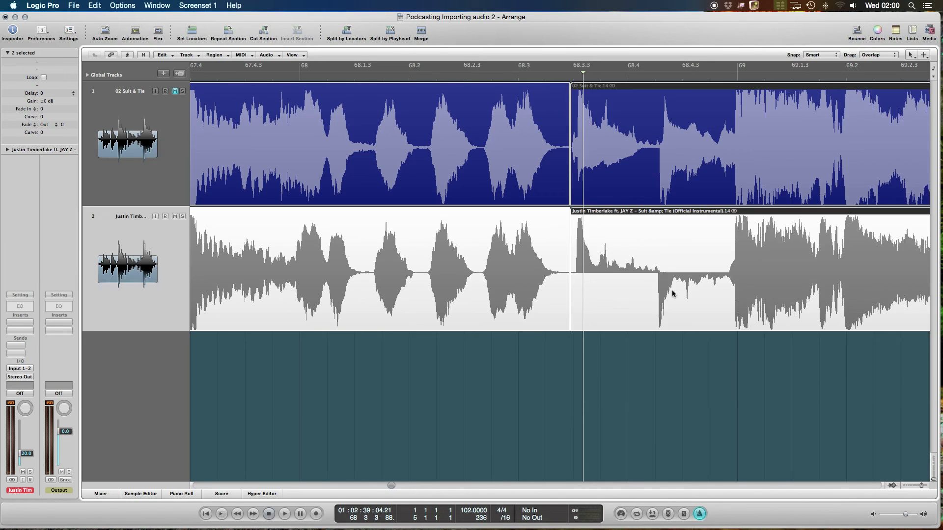
{"action": "key", "text": "Delete"}
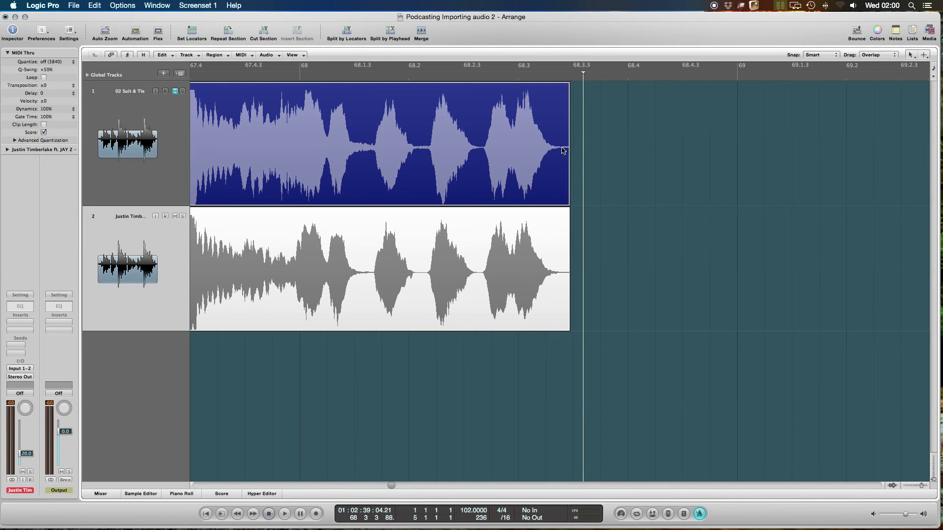
- Draw short fade-outs over the end of the last region on both tracks
{"action": "left_click_drag", "start_coordinate": [549, 147], "coordinate": [587, 176]}
{"action": "left_click_drag", "start_coordinate": [543, 251], "coordinate": [602, 269]}
{"action": "left_click", "coordinate": [651, 270]}
- Examine the whole arrangement on both tracks, from bar 1 to the new ending in bar 68
{"action": "key", "text": "ctrl+alt+Left"}
{"action": "key", "text": "ctrl+alt+Left"}
{"action": "key", "text": "ctrl+alt+Left"}
{"action": "key", "text": "ctrl+alt+Left"}
{"action": "key", "text": "ctrl+alt+Left"}
{"action": "key", "text": "ctrl+alt+Left"}
{"action": "key", "text": "ctrl+alt+Left"}
{"action": "key", "text": "ctrl+alt+Left"}
{"action": "key", "text": "ctrl+alt+Left"}
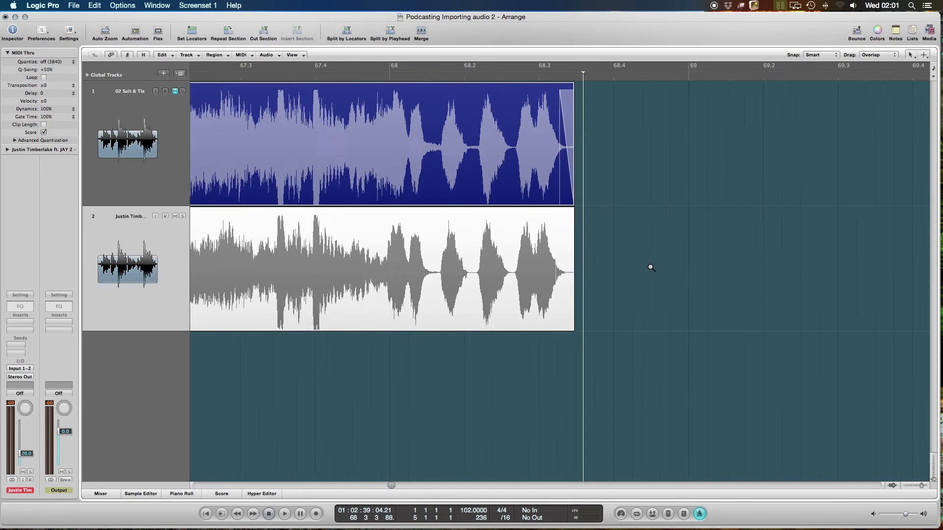
{"action": "key", "text": "ctrl+alt+Left"}
{"action": "key", "text": "ctrl+alt+Left"}
{"action": "key", "text": "ctrl+alt+Left"}
{"action": "key", "text": "ctrl+alt+Left"}
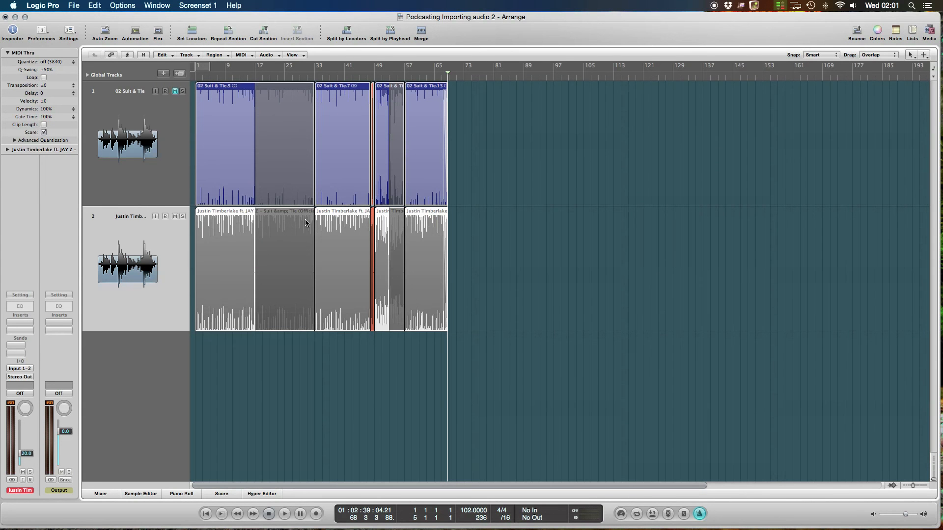
{"action": "key", "text": "ctrl+alt+Right"}
{"action": "key", "text": "ctrl+alt+Right"}
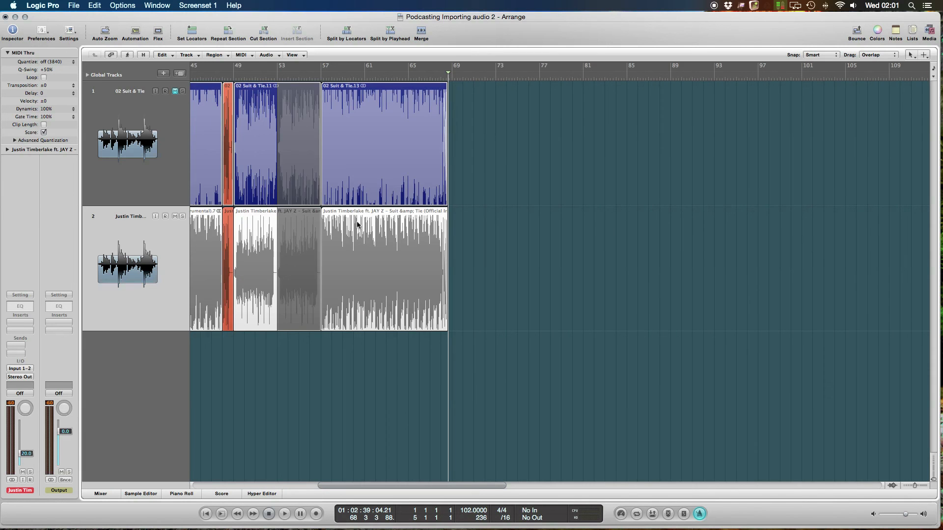
{"action": "scroll", "coordinate": [357, 225], "scroll_direction": "left", "scroll_amount": 8}
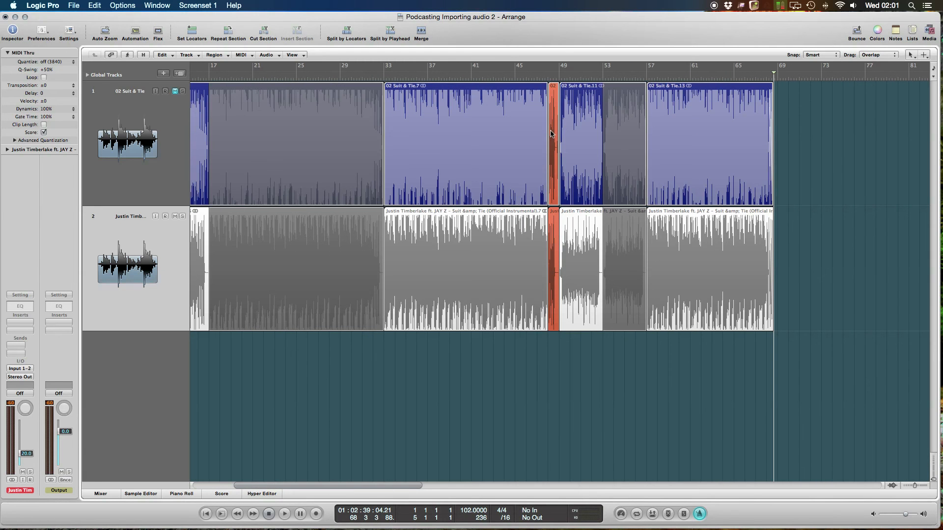
- Add two new audio tracks below the instrumental track
{"action": "double_click", "coordinate": [148, 364]}
{"action": "scroll", "coordinate": [153, 463], "scroll_direction": "down", "scroll_amount": 3}
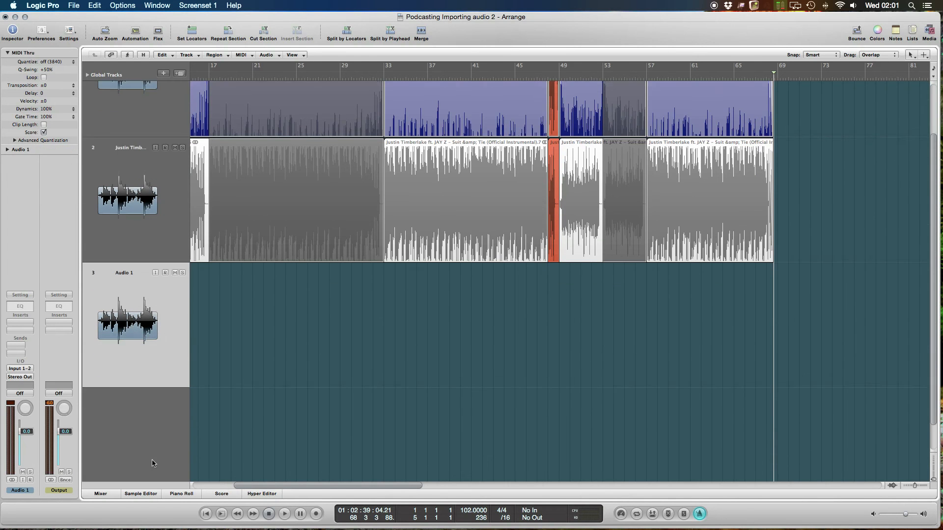
{"action": "double_click", "coordinate": [155, 422]}
{"action": "scroll", "coordinate": [295, 320], "scroll_direction": "up", "scroll_amount": 5}
- Copy the two orange bar 48 regions onto the new audio tracks at bar 1 and play the song from there
{"action": "left_click_drag", "start_coordinate": [555, 367], "coordinate": [200, 396]}
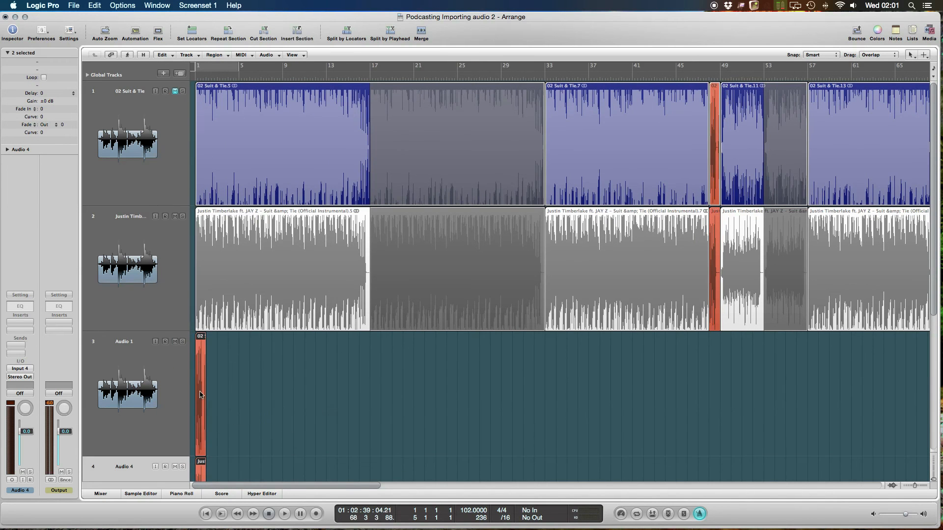
{"action": "double_click", "coordinate": [202, 74]}
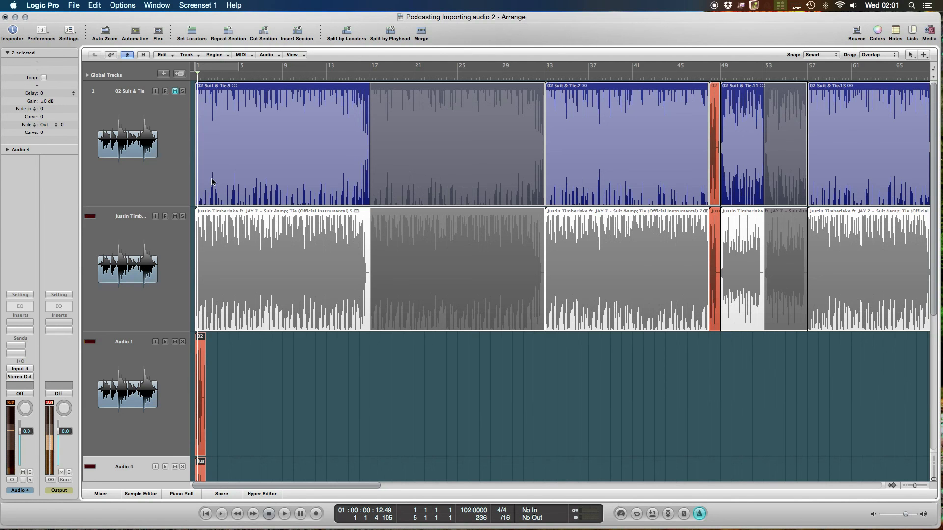
{"action": "left_click", "coordinate": [367, 402]}
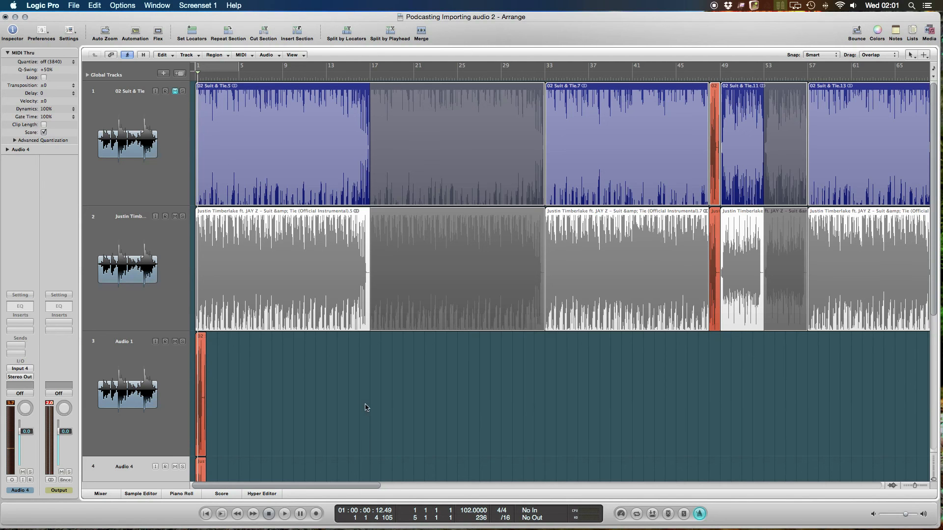